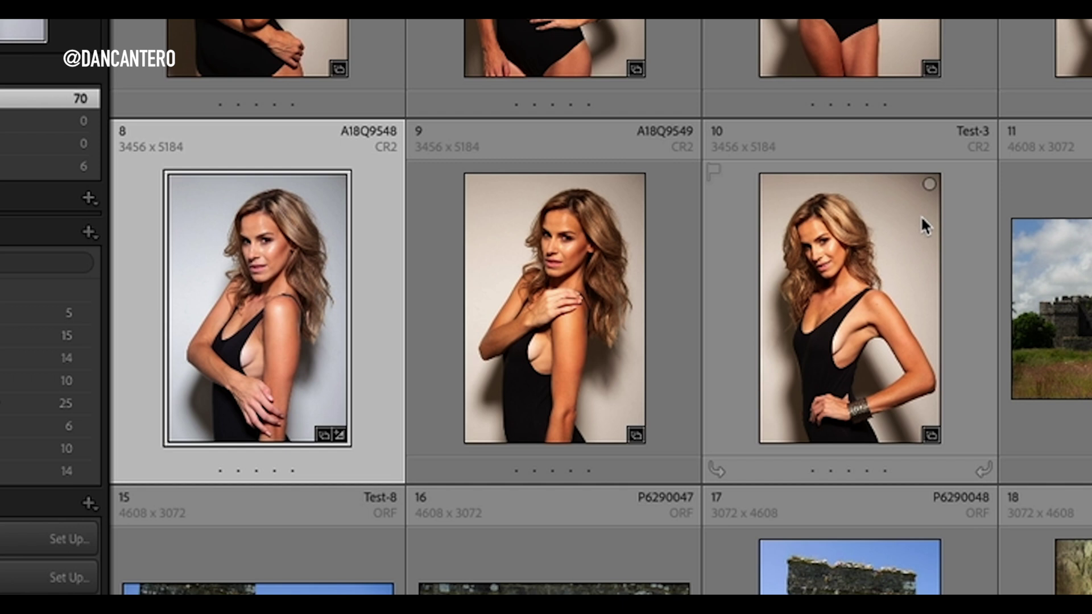
- Add the model portrait, castle, flag, squirrel and cigar photos to the Quick Collection and open that collection
{"action": "left_click", "coordinate": [930, 184]}
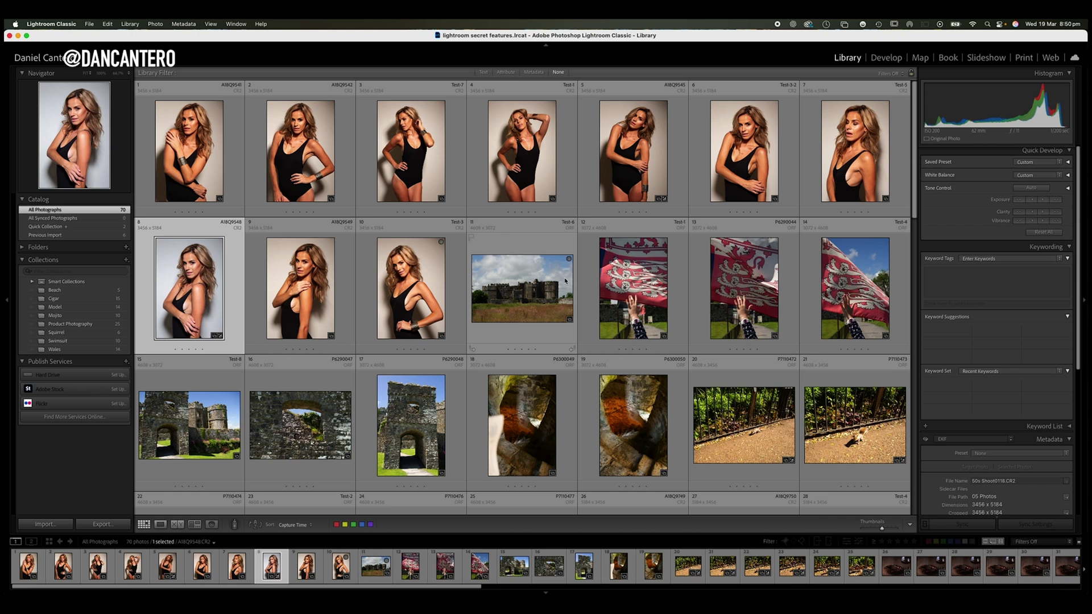
{"action": "scroll", "coordinate": [625, 264], "scroll_direction": "down", "scroll_amount": 1}
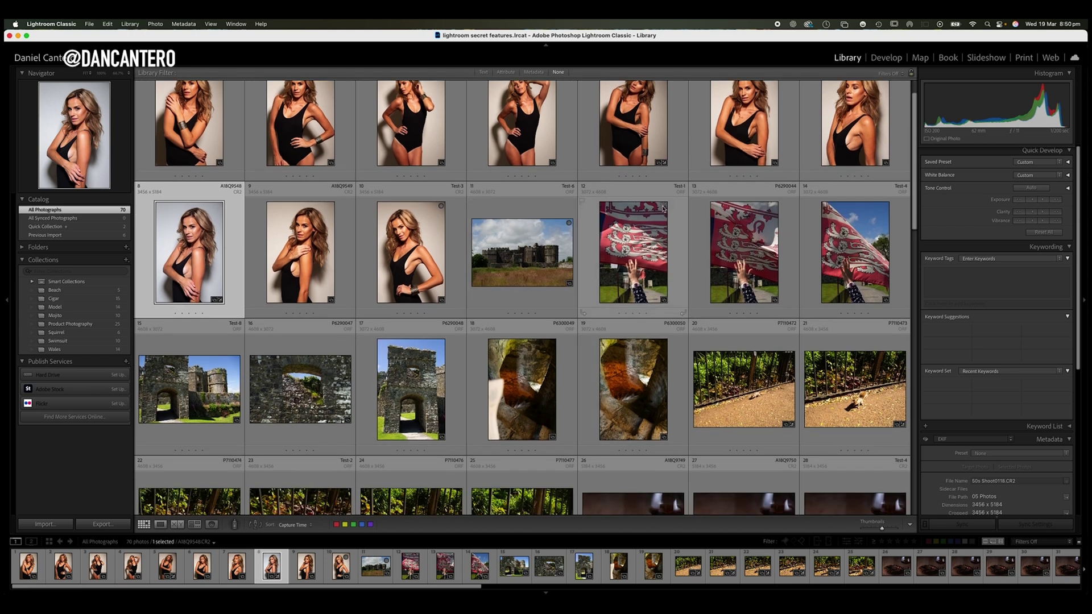
{"action": "scroll", "coordinate": [665, 277], "scroll_direction": "down", "scroll_amount": 2}
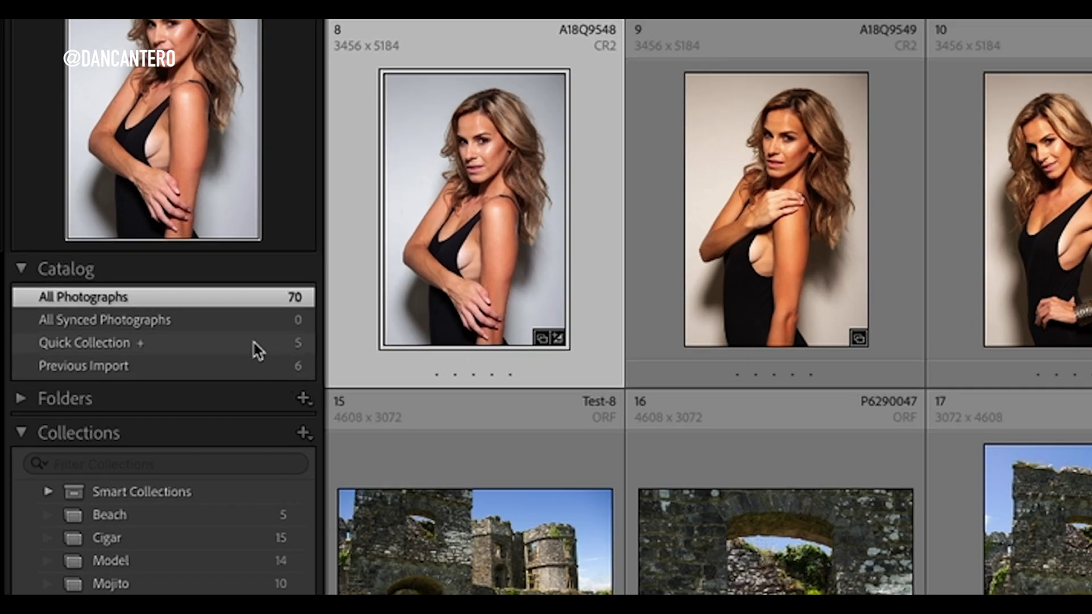
{"action": "left_click", "coordinate": [104, 346]}
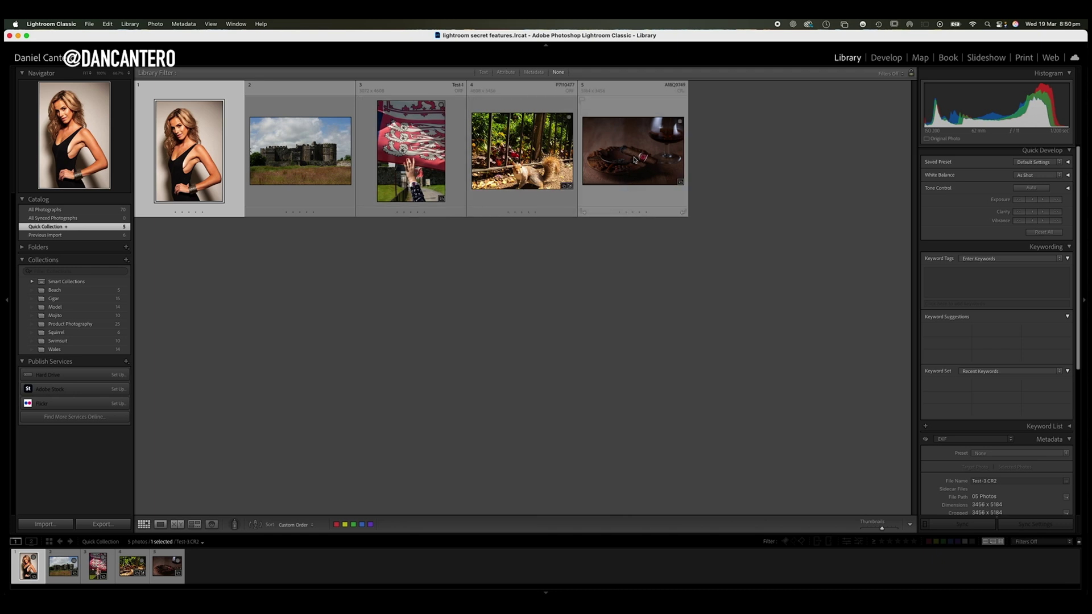
- Rearrange the Quick Collection photos into the order flag, model portrait, cigar, squirrel, castle, and clear the selection
{"action": "left_click_drag", "start_coordinate": [640, 157], "coordinate": [488, 159]}
{"action": "left_click_drag", "start_coordinate": [301, 167], "coordinate": [672, 162]}
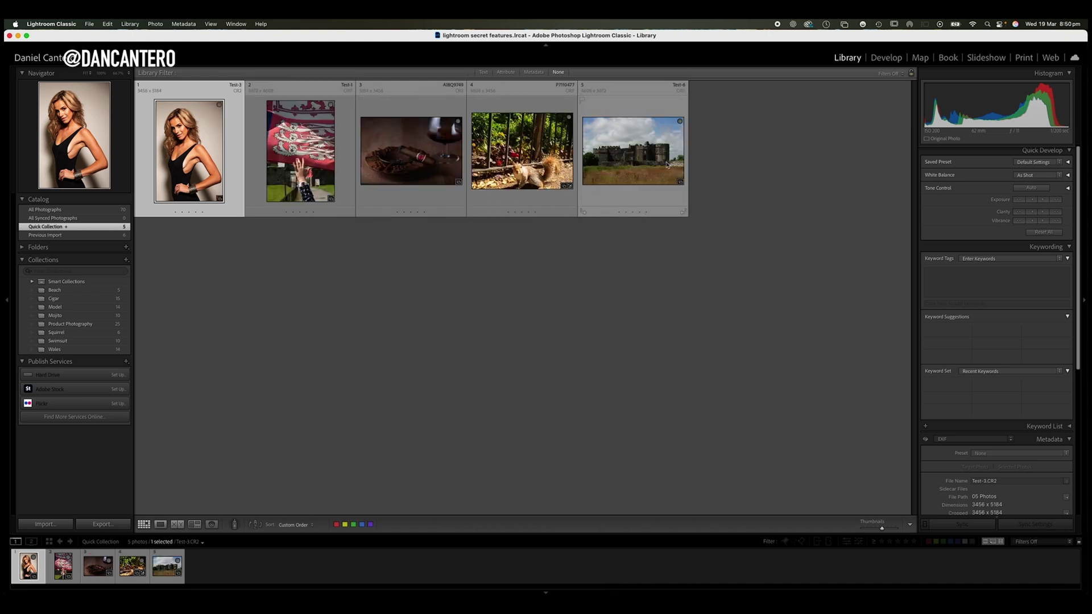
{"action": "left_click_drag", "start_coordinate": [195, 151], "coordinate": [334, 150]}
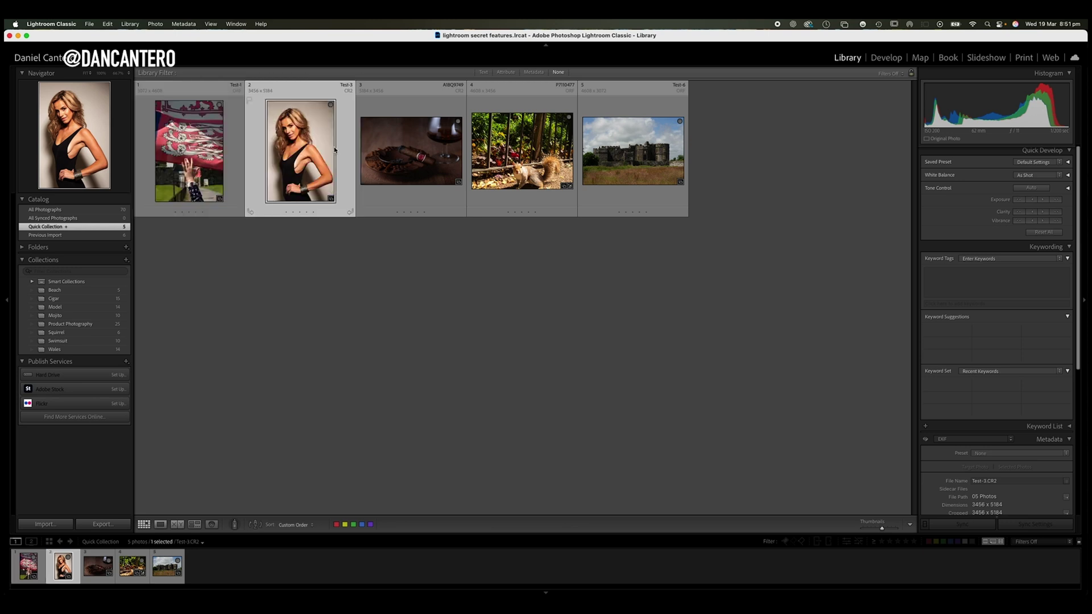
{"action": "left_click", "coordinate": [351, 248]}
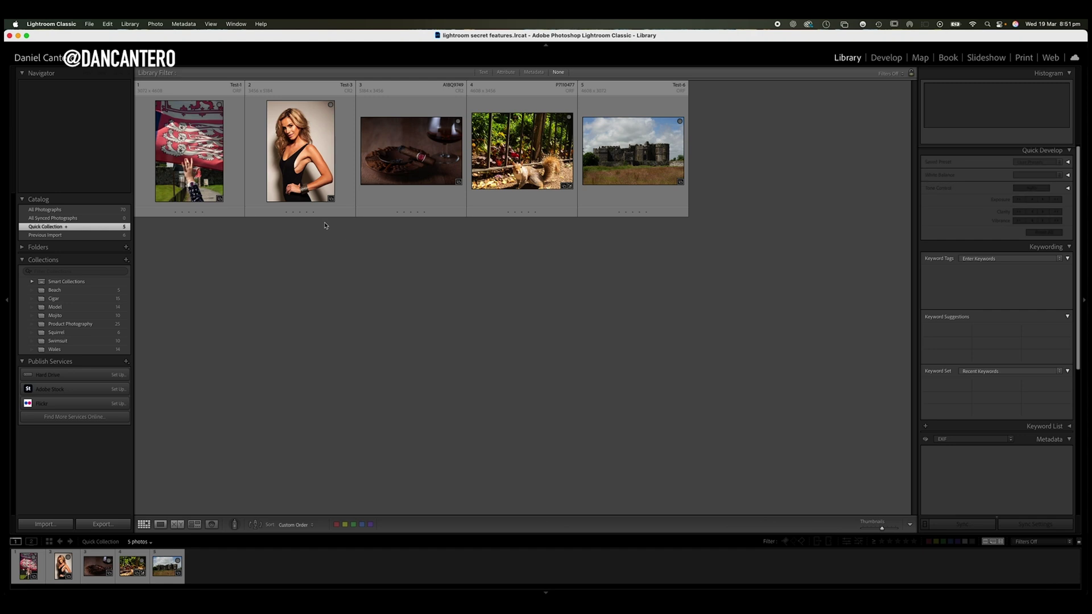
- Rename all five Quick Collection photos using Custom Name - Sequence with custom text Test and start number 1
{"action": "left_click", "coordinate": [275, 195]}
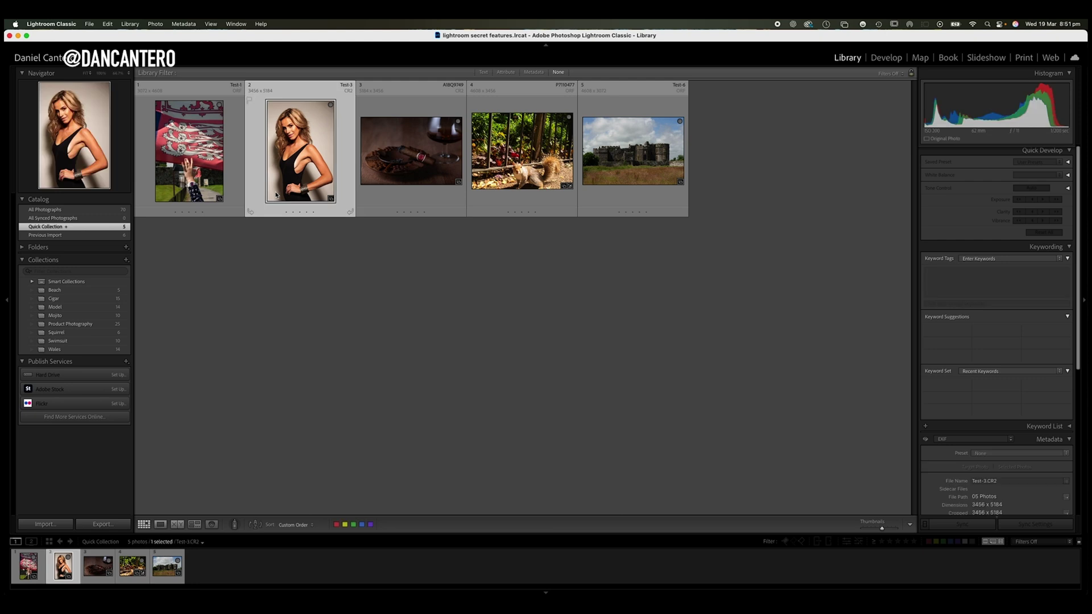
{"action": "key", "text": "super+a"}
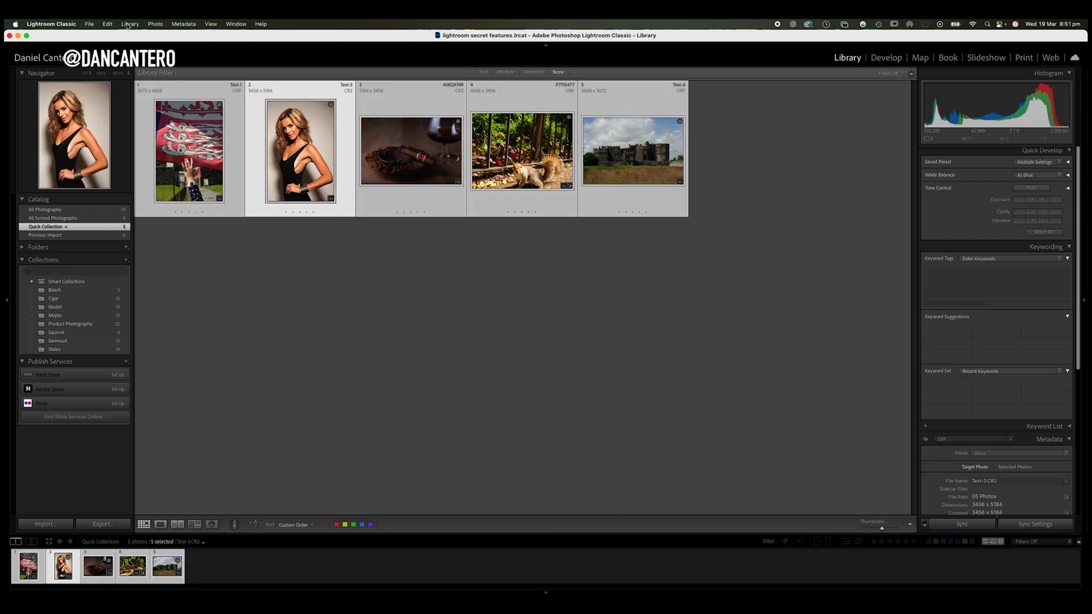
{"action": "left_click", "coordinate": [130, 24]}
{"action": "left_click", "coordinate": [143, 200]}
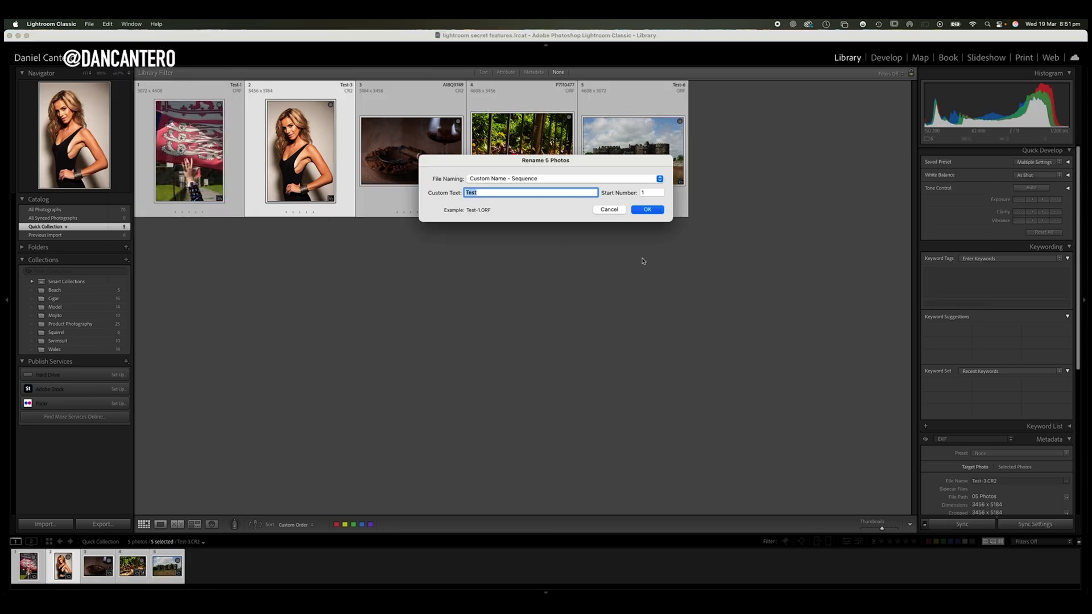
{"action": "left_click", "coordinate": [656, 212]}
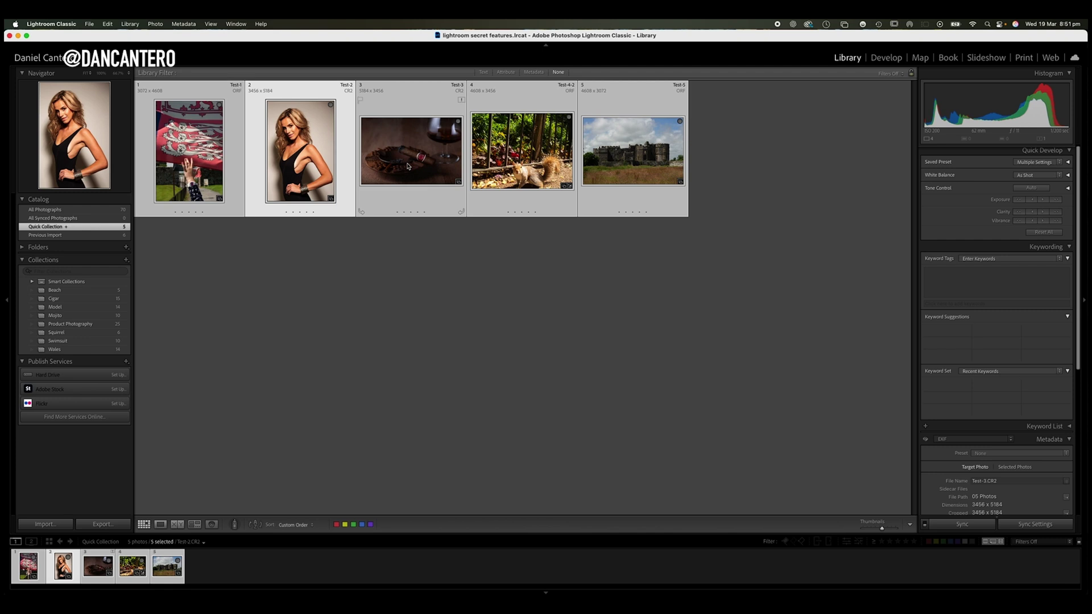
- Remove all five selected photos from the Quick Collection at once, and undo the removal
{"action": "key", "text": "super+Right"}
{"action": "key", "text": "super+Right"}
{"action": "left_click", "coordinate": [307, 114]}
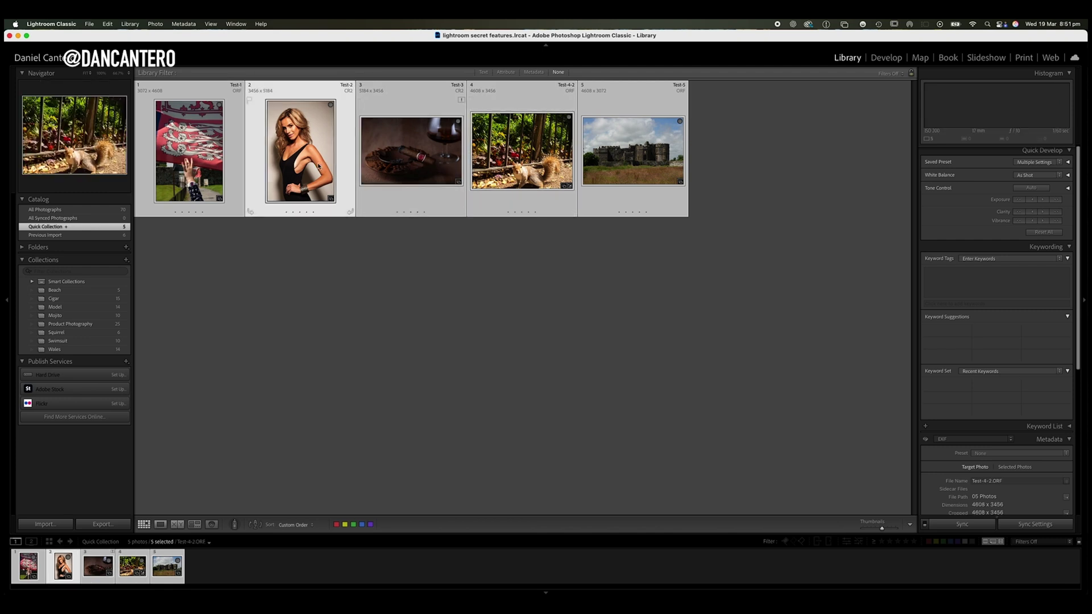
{"action": "left_click", "coordinate": [332, 107]}
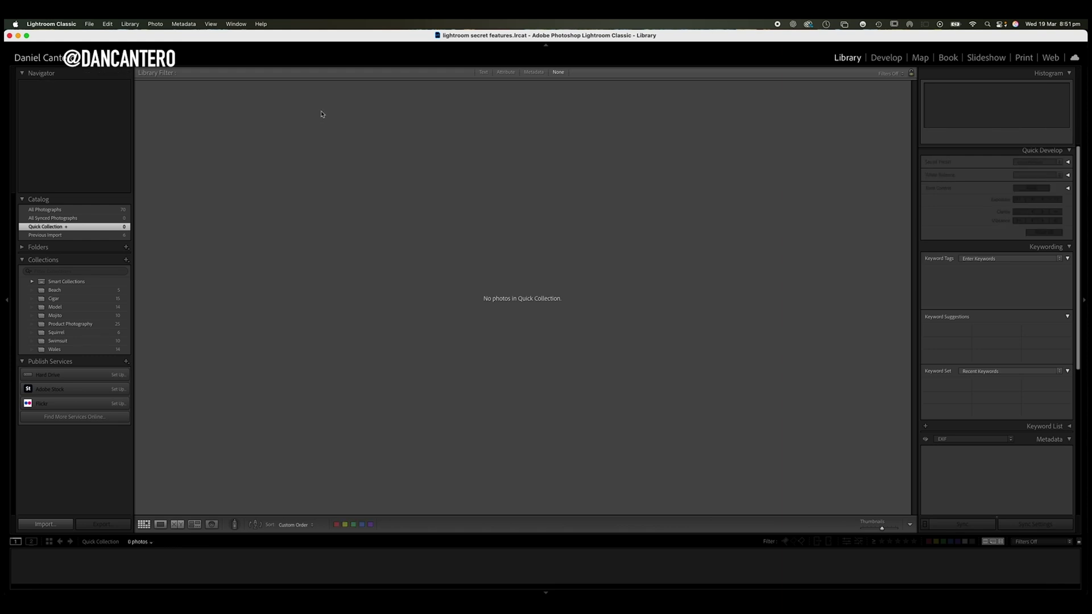
{"action": "key", "text": "super+z"}
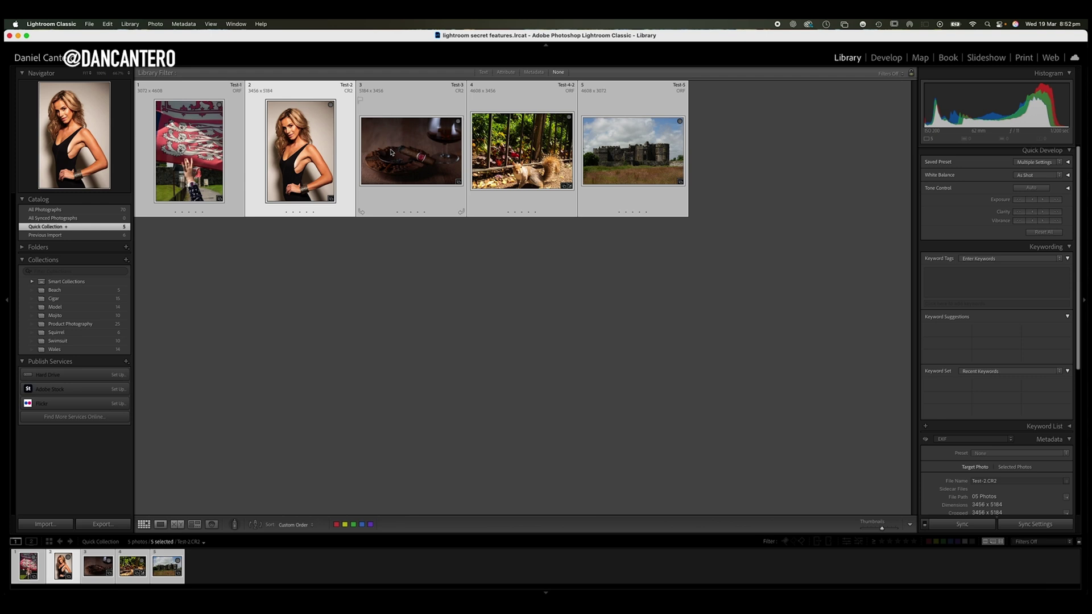
- Remove the squirrel and castle photos individually from the Quick Collection, and remove the remaining three photos together
{"action": "left_click", "coordinate": [486, 142]}
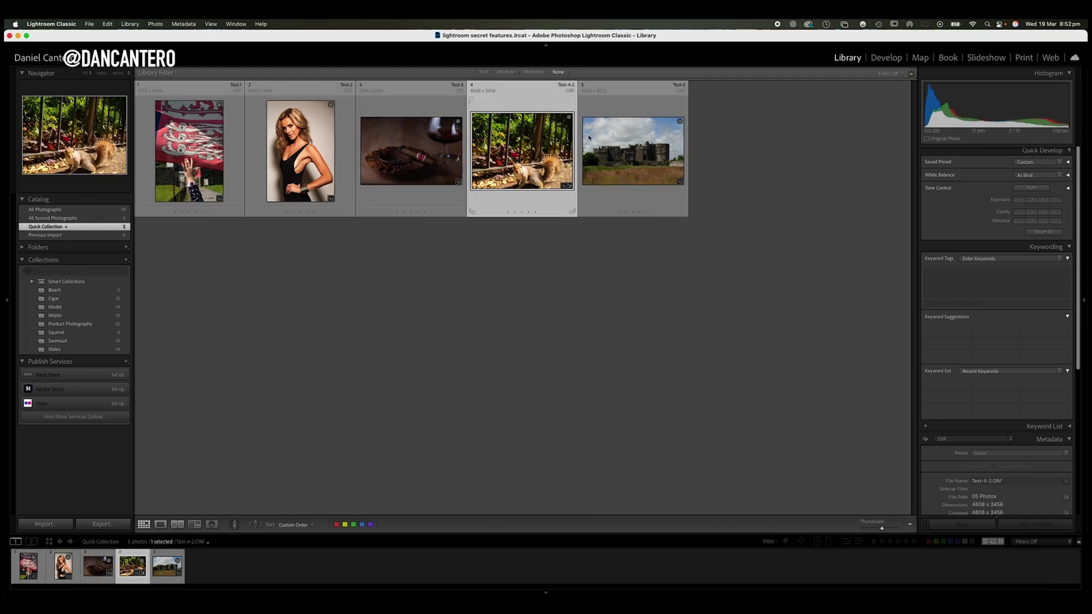
{"action": "left_click", "coordinate": [569, 118]}
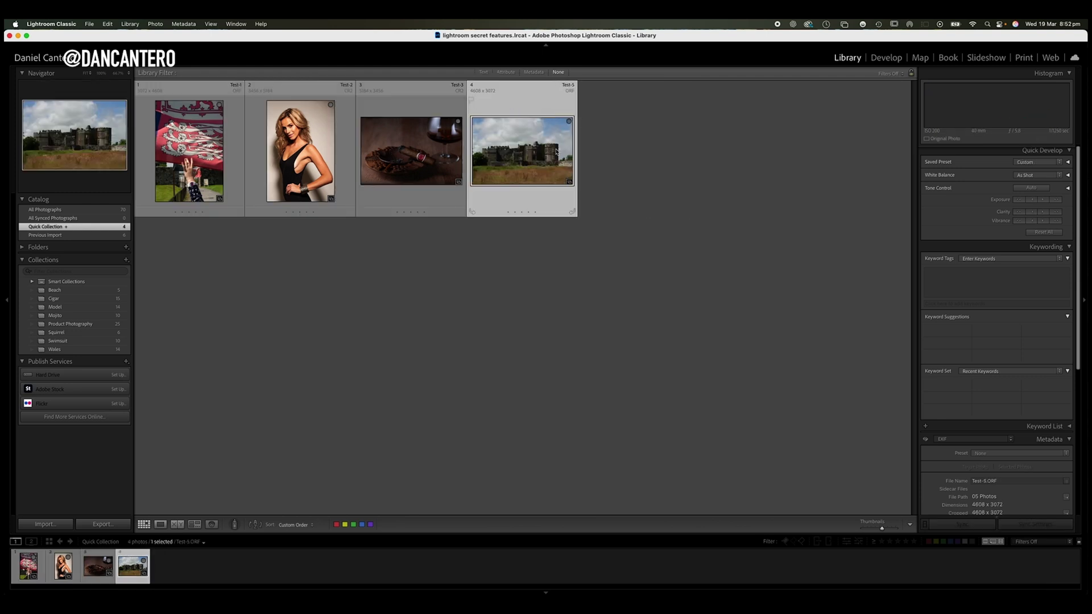
{"action": "left_click", "coordinate": [569, 121]}
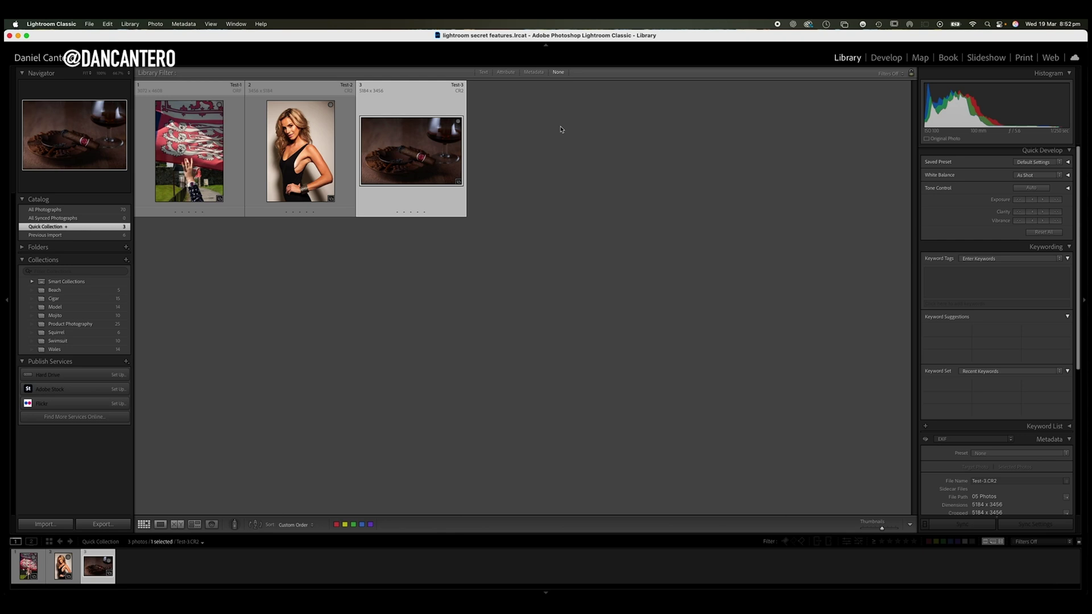
{"action": "key", "text": "super+a"}
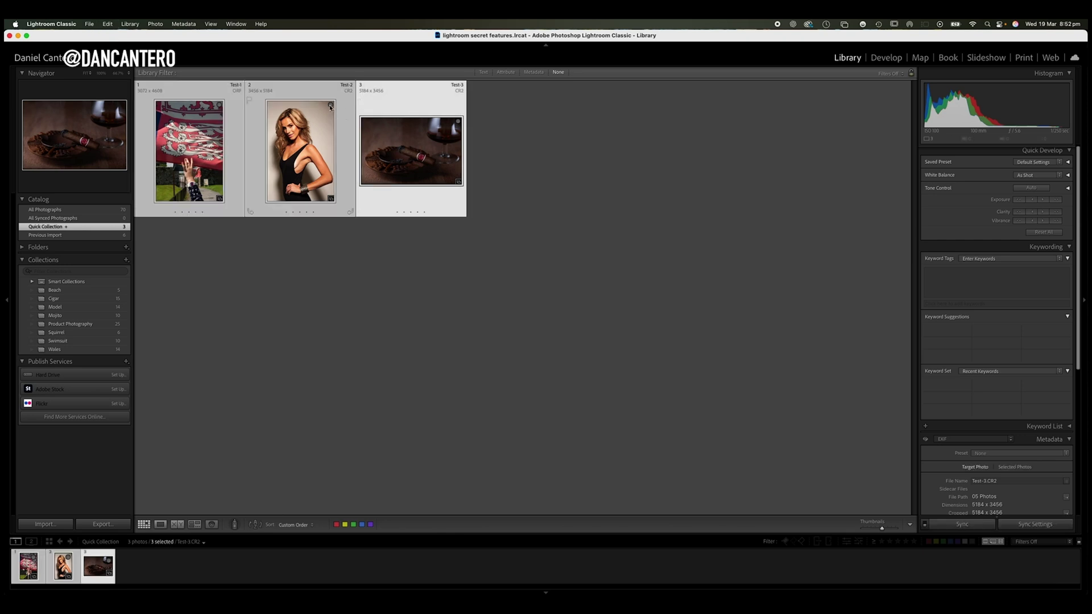
{"action": "left_click", "coordinate": [331, 106]}
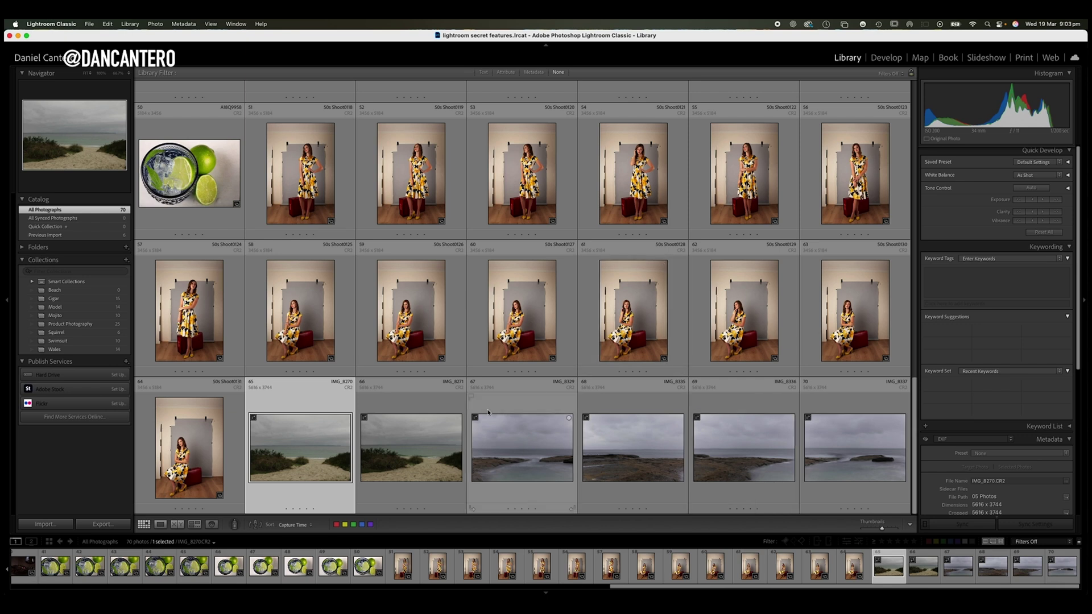
- Review the Build Previews choices for importing photos, keep Embedded & Sidecar, and cancel the import
{"action": "left_click", "coordinate": [50, 525]}
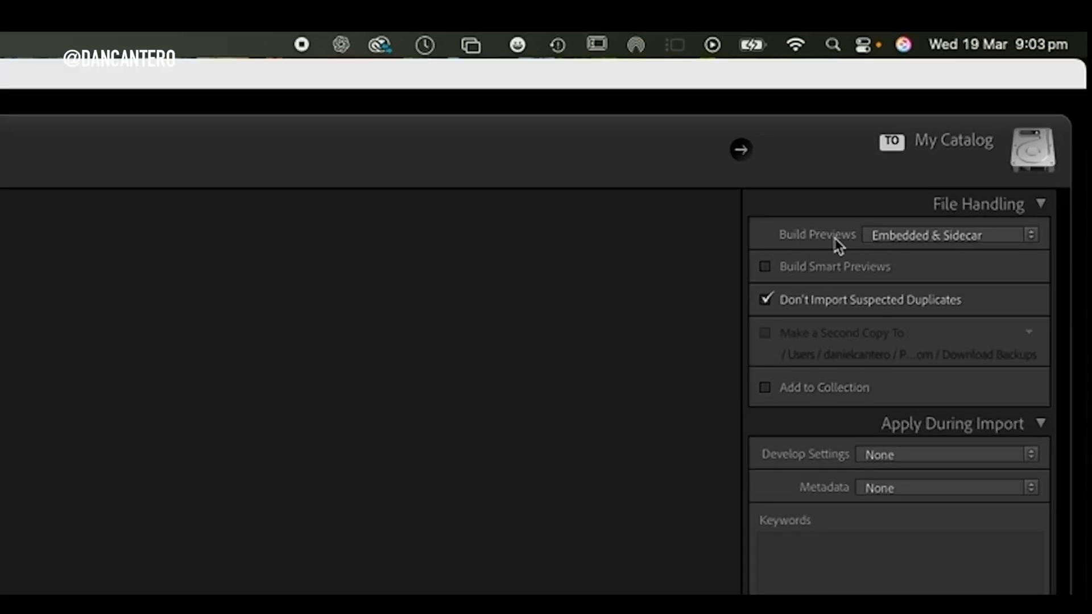
{"action": "left_click", "coordinate": [1033, 237]}
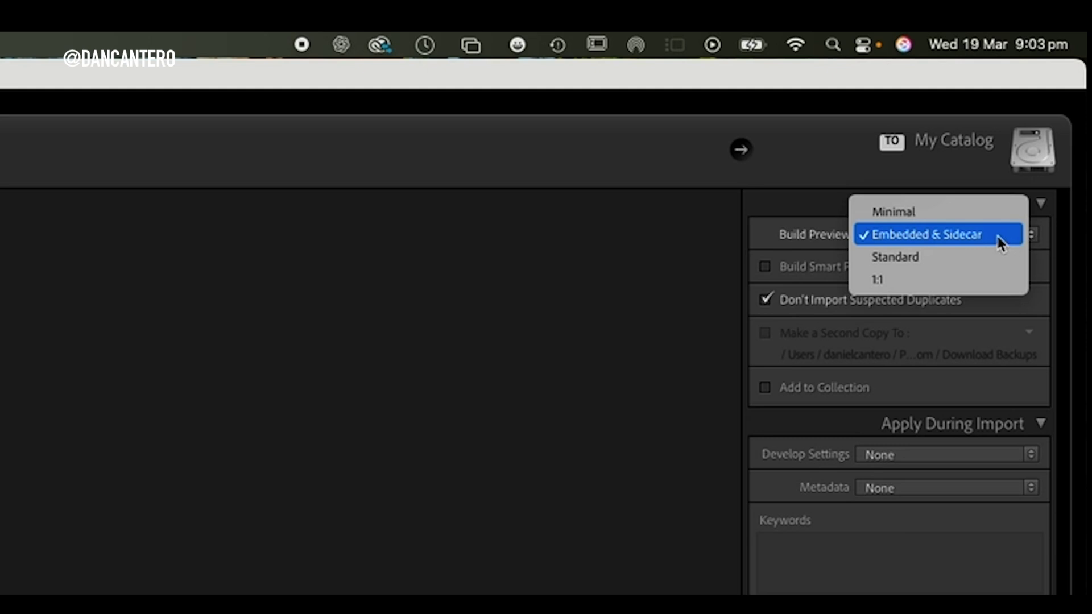
{"action": "left_click", "coordinate": [964, 235]}
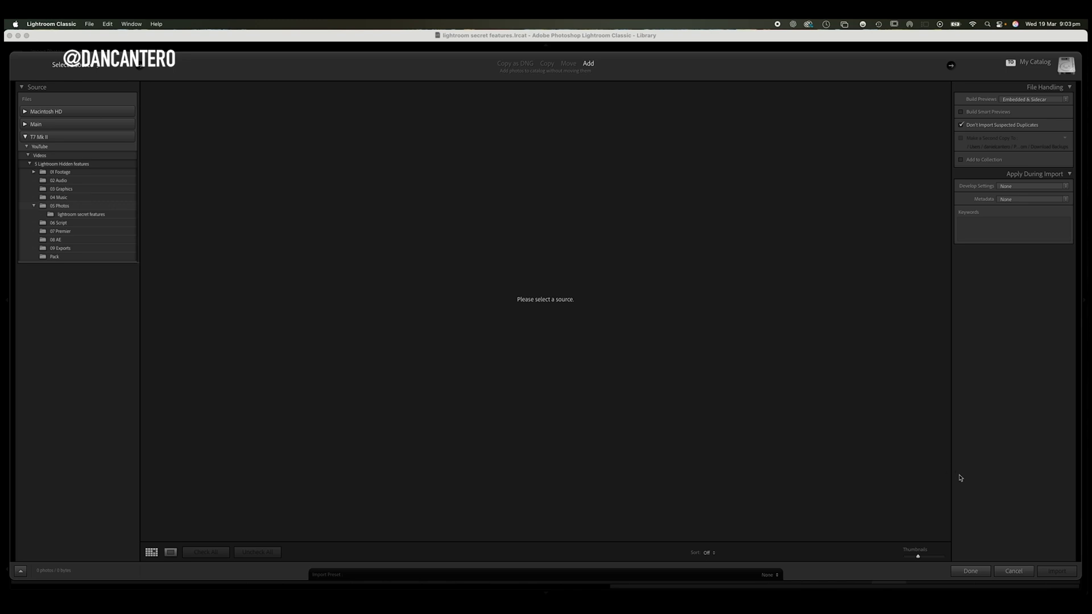
{"action": "left_click", "coordinate": [1016, 575]}
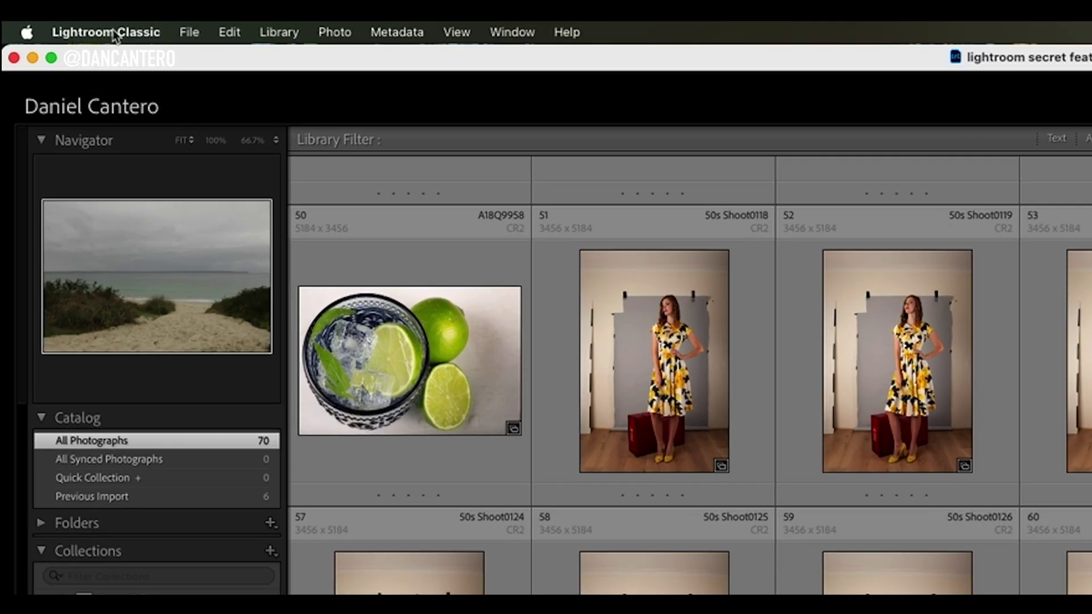
- Review the import options in the General preferences and close the preferences
{"action": "left_click", "coordinate": [115, 34]}
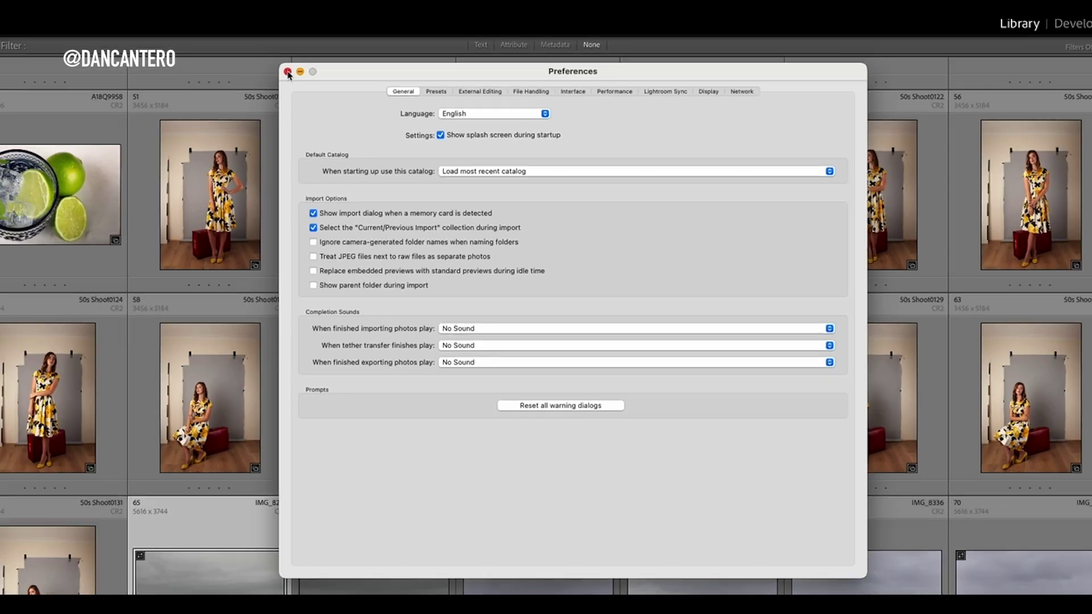
{"action": "left_click", "coordinate": [288, 72]}
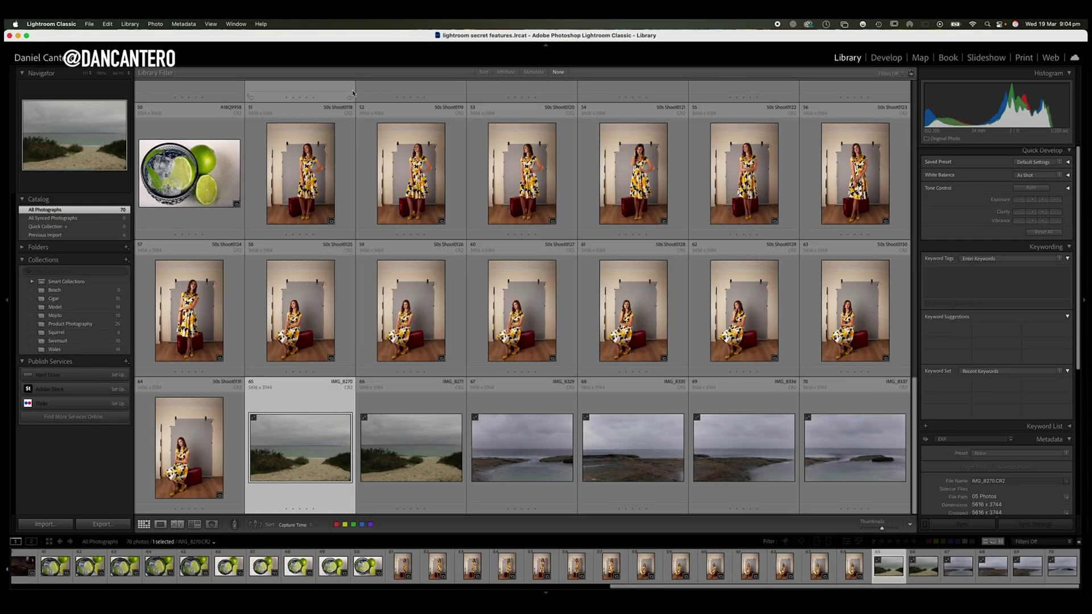
- Build a standard-sized preview for only the last seascape photo, IMG_8337, from its embedded preview
{"action": "left_click", "coordinate": [809, 421]}
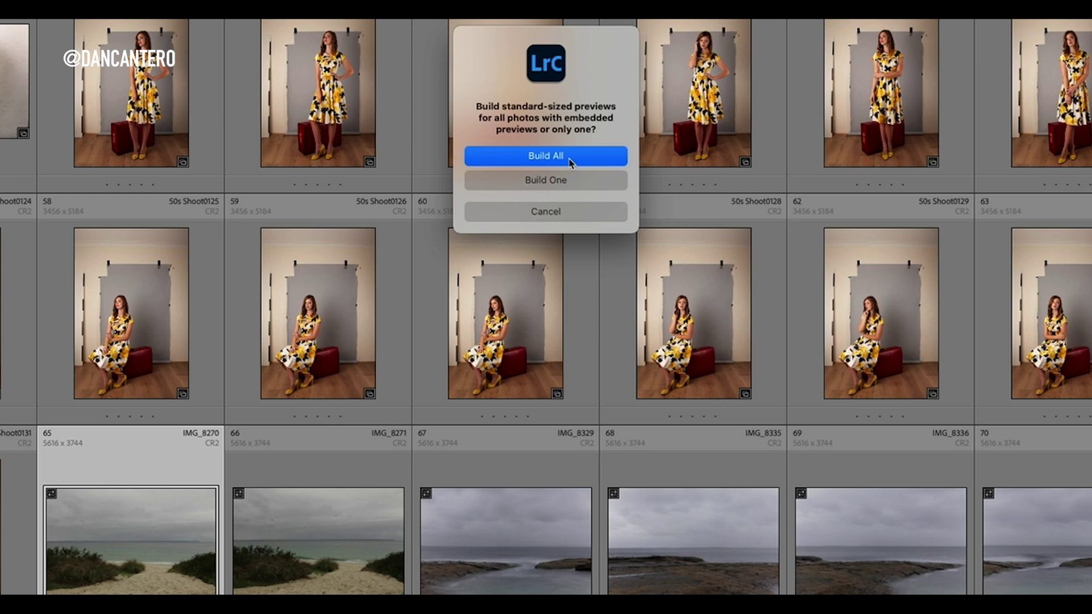
{"action": "left_click", "coordinate": [565, 181]}
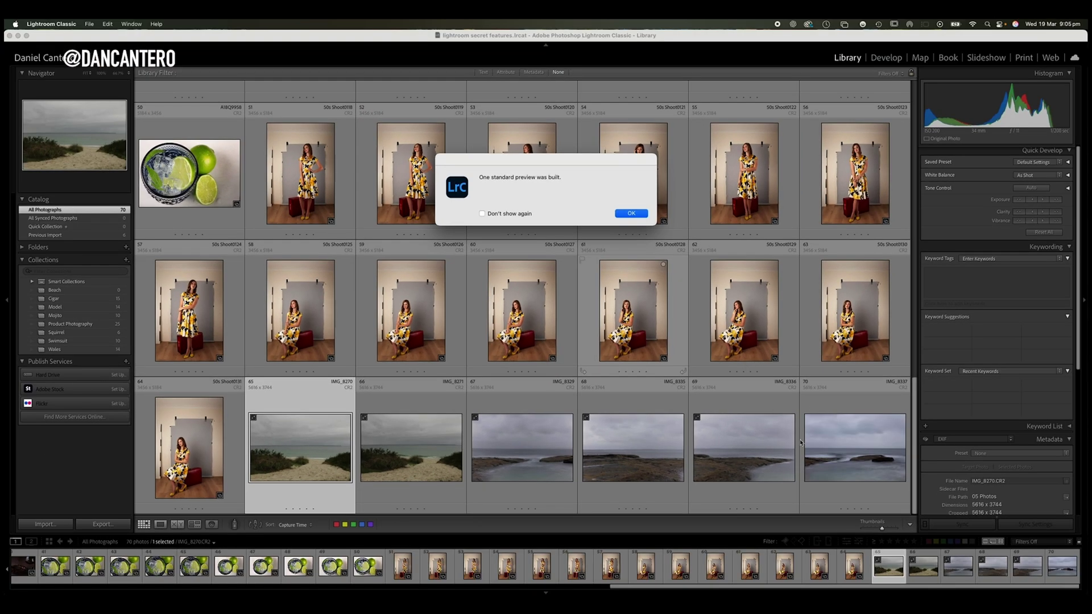
{"action": "left_click", "coordinate": [636, 215]}
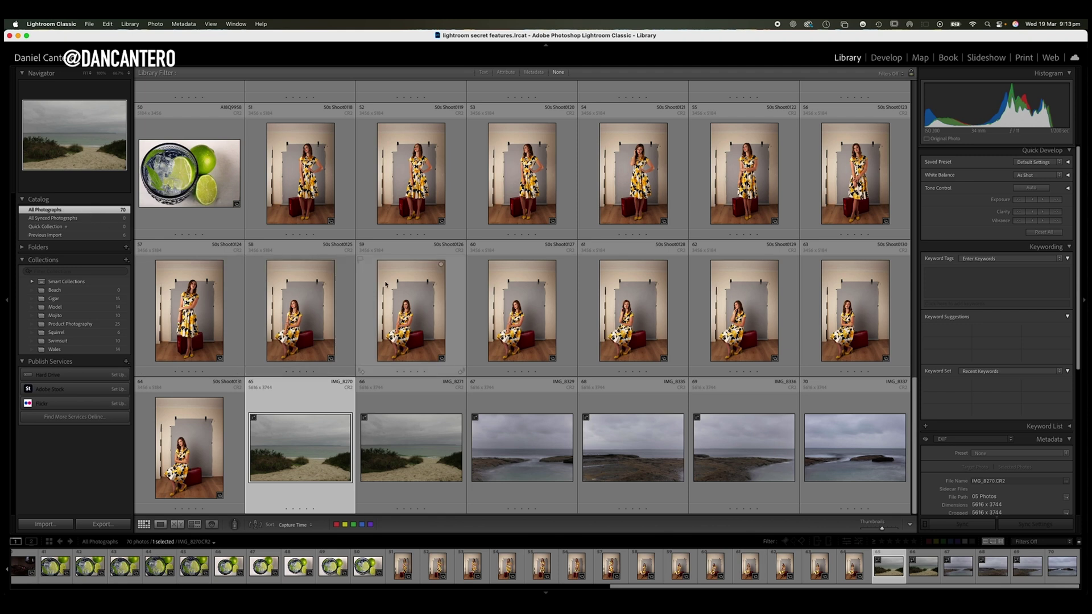
- Check which collections contain the 50s Shoot0120 photo using its collection badge
{"action": "mouse_move", "coordinate": [388, 285]}
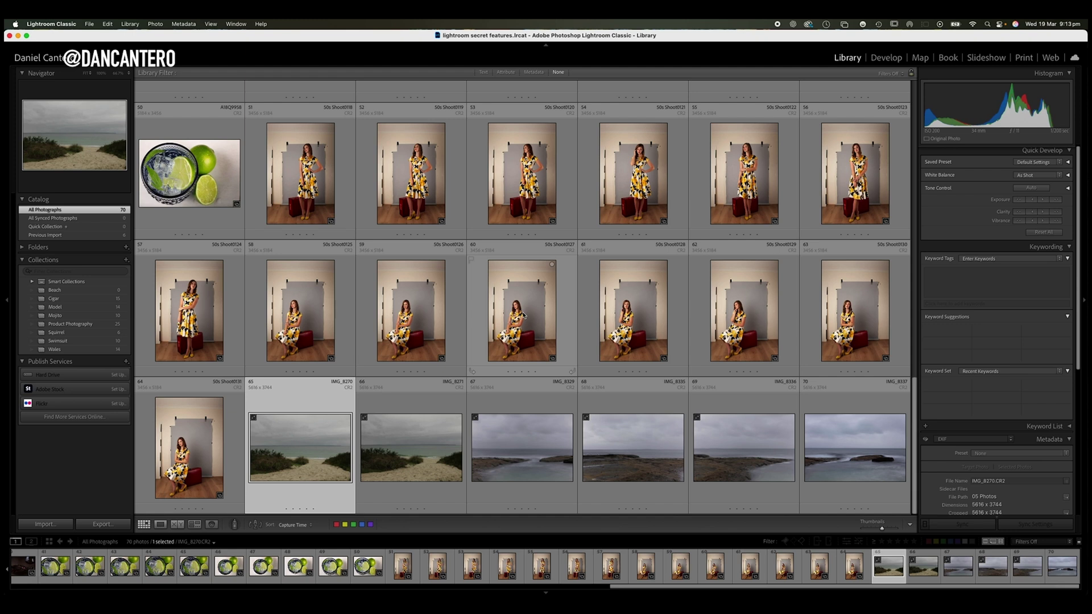
{"action": "scroll", "coordinate": [524, 316], "scroll_direction": "up", "scroll_amount": 3}
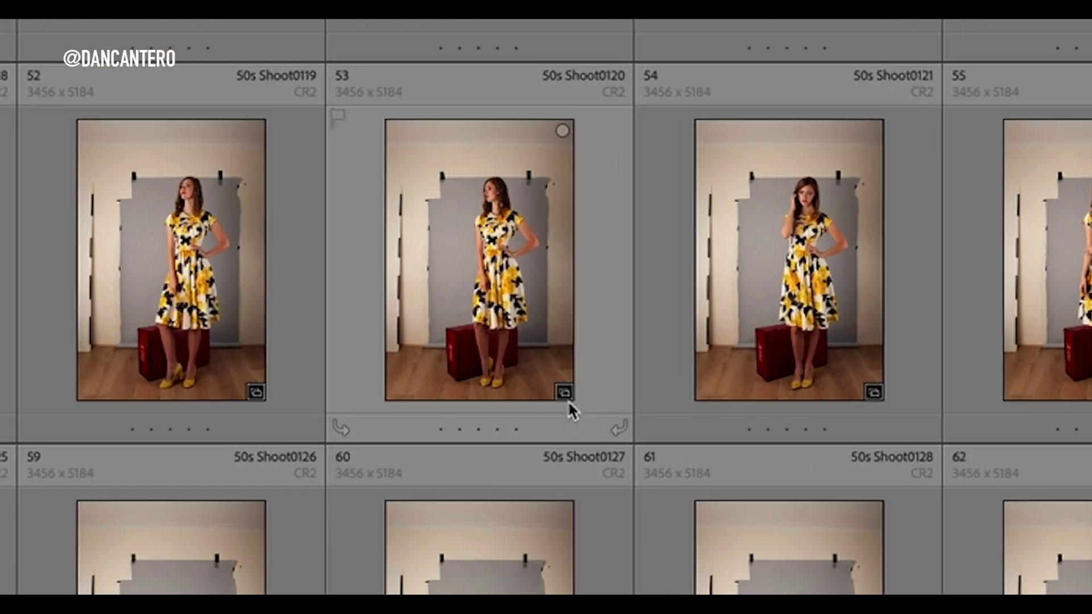
{"action": "left_click", "coordinate": [563, 392]}
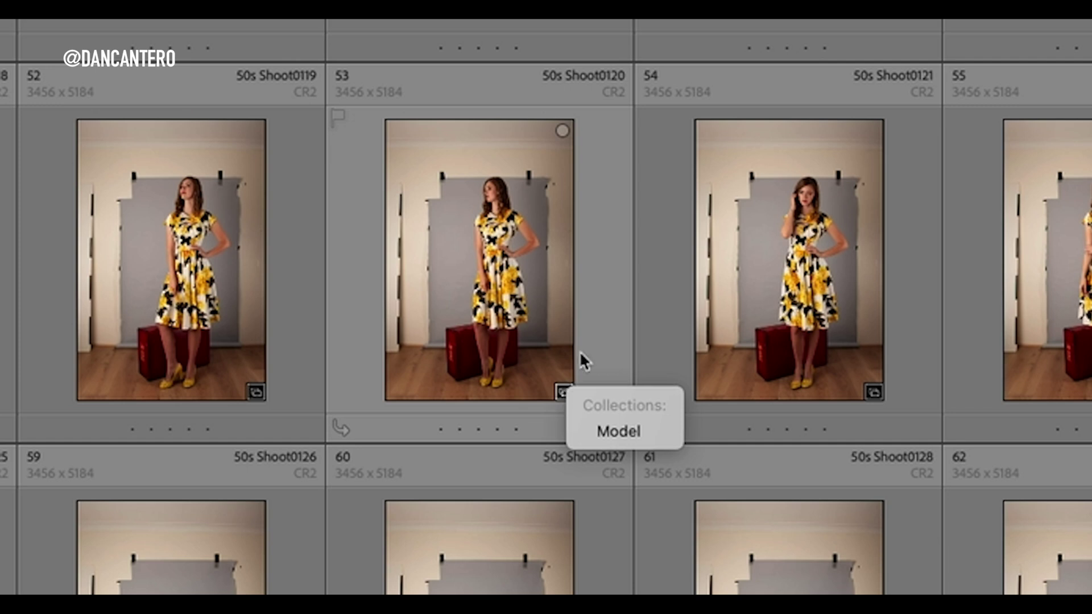
{"action": "left_click", "coordinate": [592, 253]}
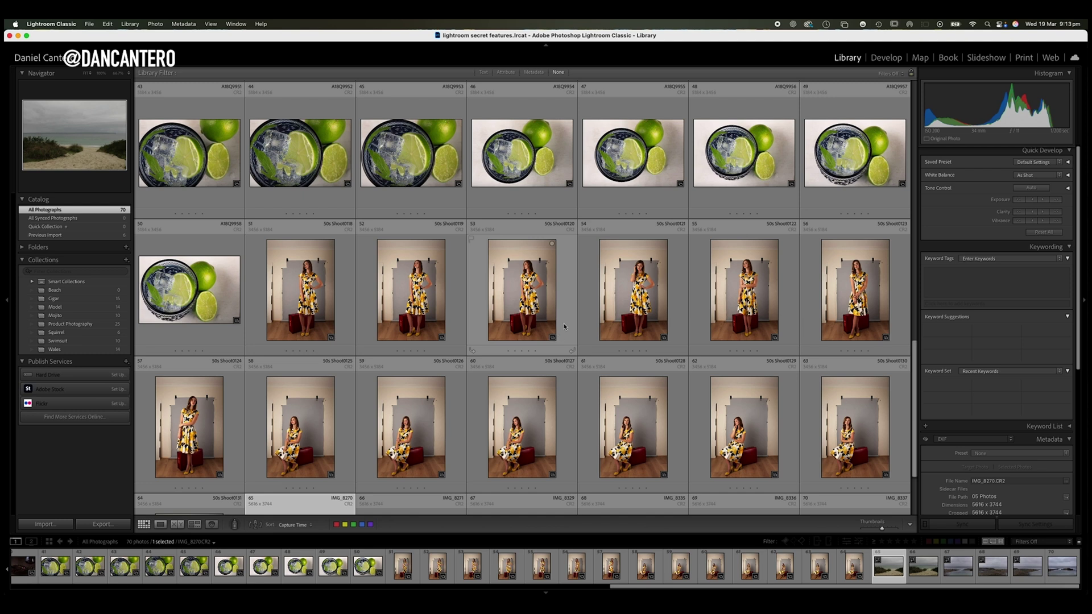
- Add the five coastal photos IMG_8270 through IMG_8336 to the Beach collection, and select only IMG_8271
{"action": "scroll", "coordinate": [564, 326], "scroll_direction": "down", "scroll_amount": 2}
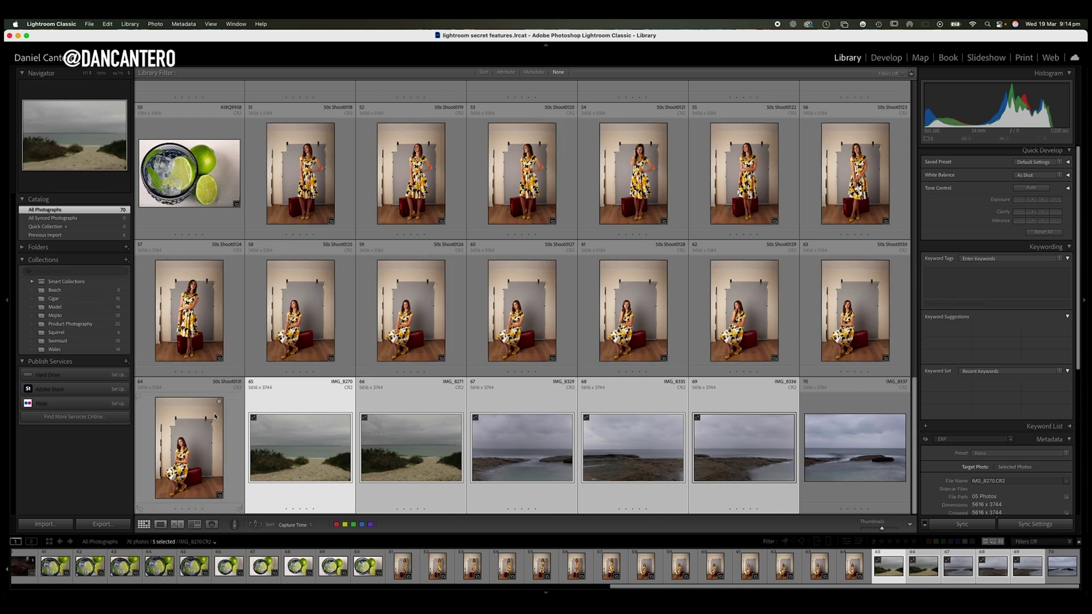
{"action": "left_click_drag", "start_coordinate": [290, 439], "coordinate": [94, 291]}
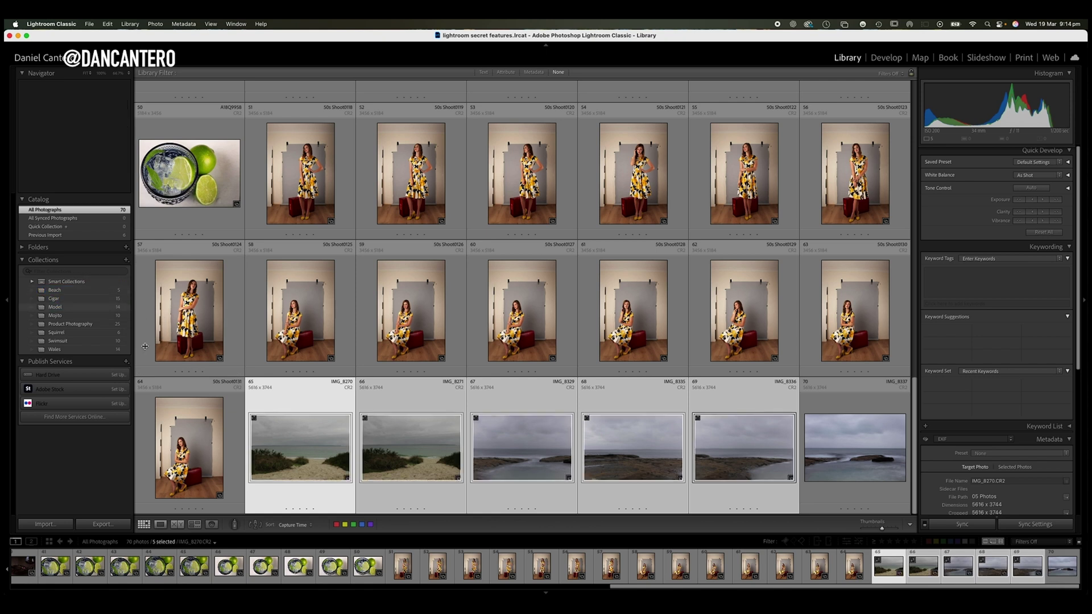
{"action": "left_click", "coordinate": [362, 493]}
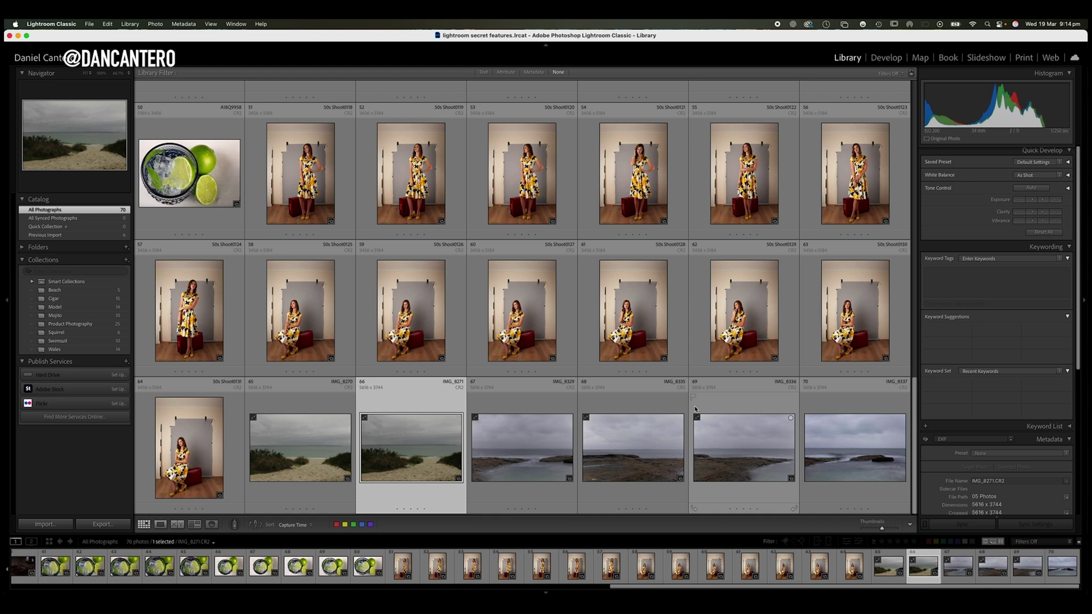
- Open the Cigar collection from the collection badge on cigar photo A18Q9762
{"action": "scroll", "coordinate": [625, 370], "scroll_direction": "up", "scroll_amount": 5}
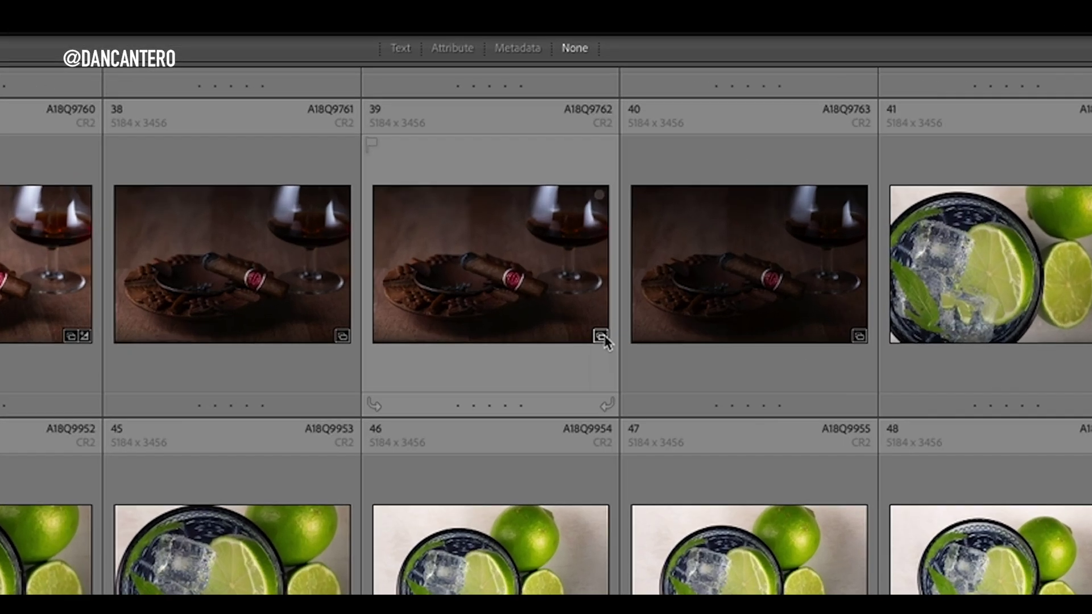
{"action": "left_click", "coordinate": [576, 224]}
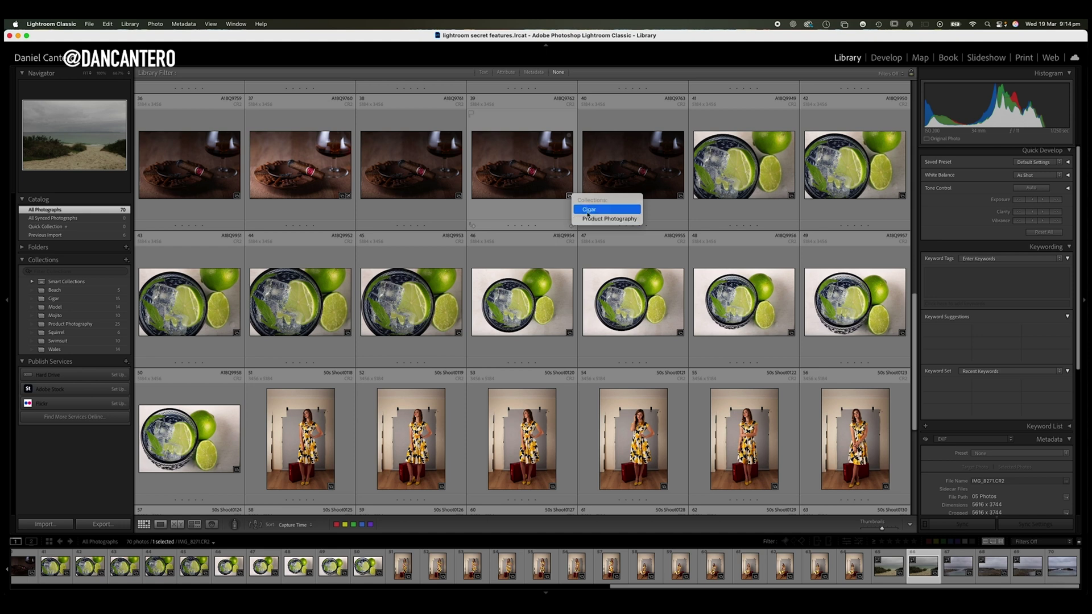
{"action": "left_click", "coordinate": [589, 211]}
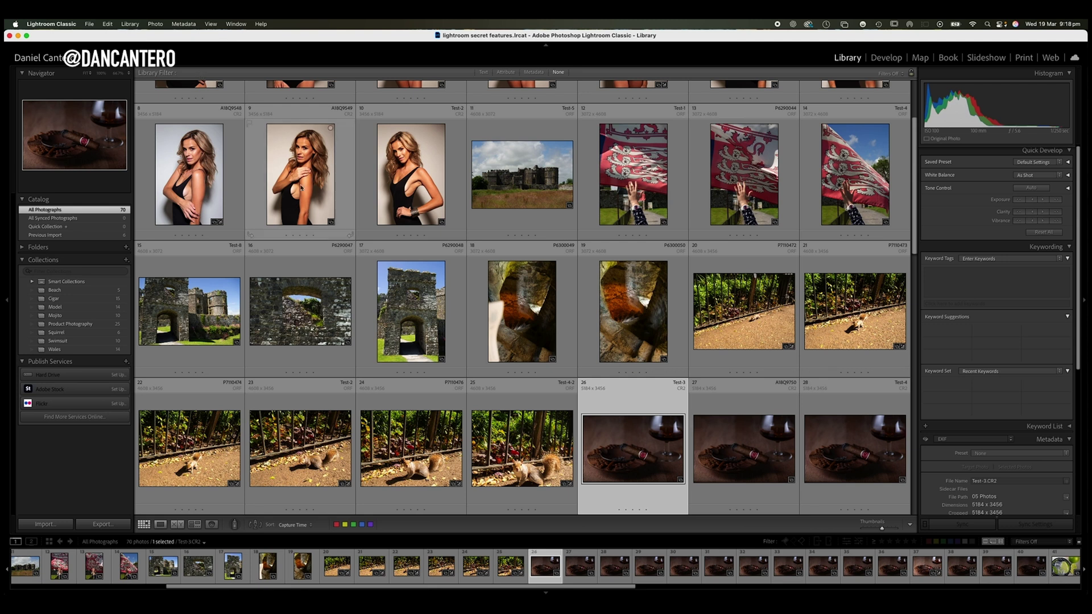
- Check which collections contain the fourth swimsuit photo, Test-1, using its collection badge
{"action": "scroll", "coordinate": [337, 195], "scroll_direction": "up", "scroll_amount": 3}
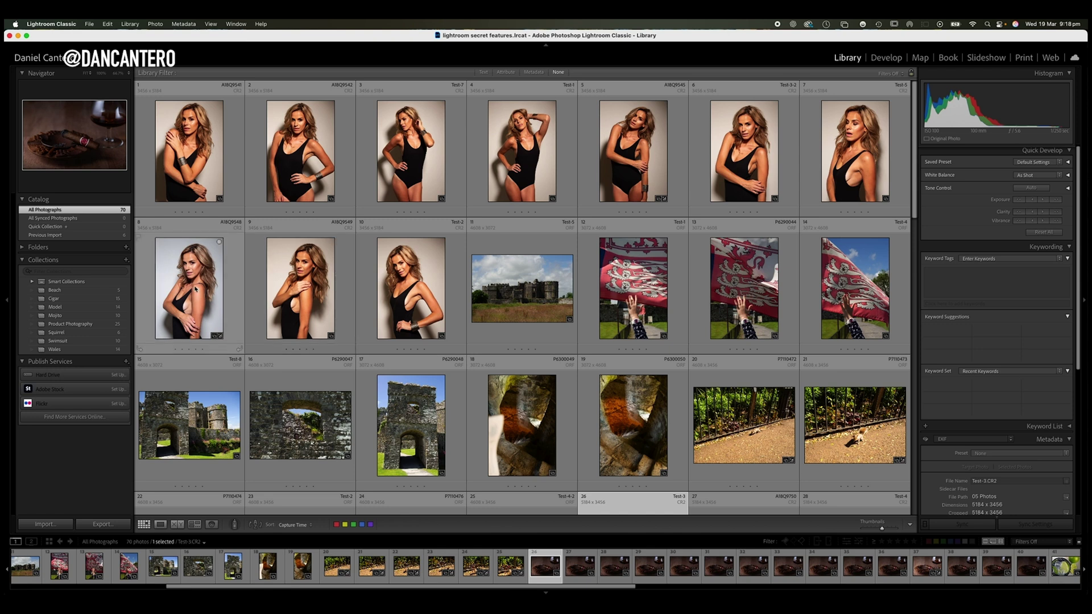
{"action": "mouse_move", "coordinate": [196, 289]}
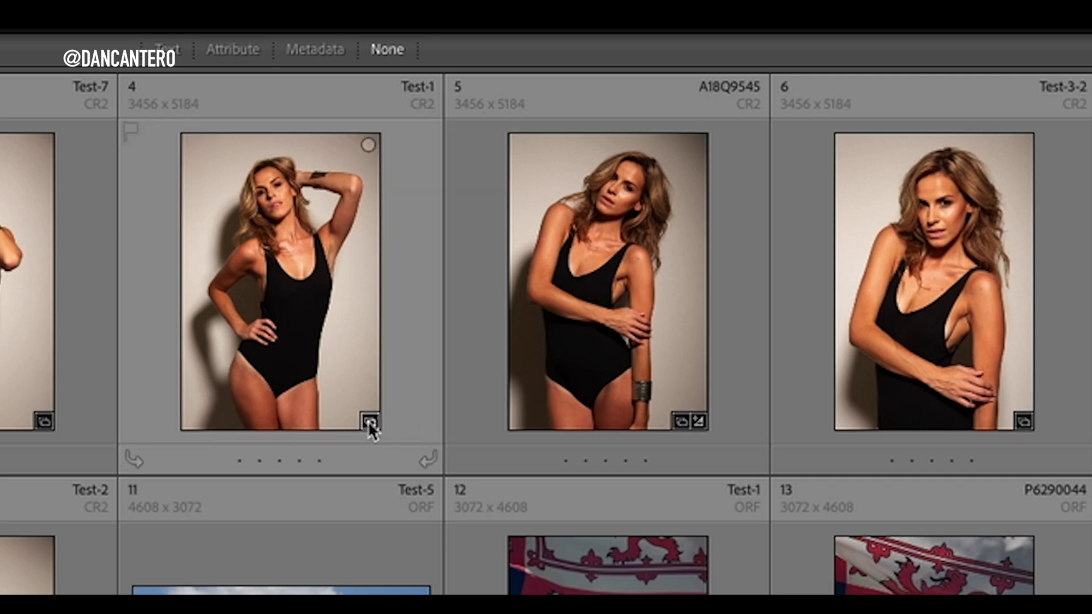
{"action": "left_click", "coordinate": [368, 421]}
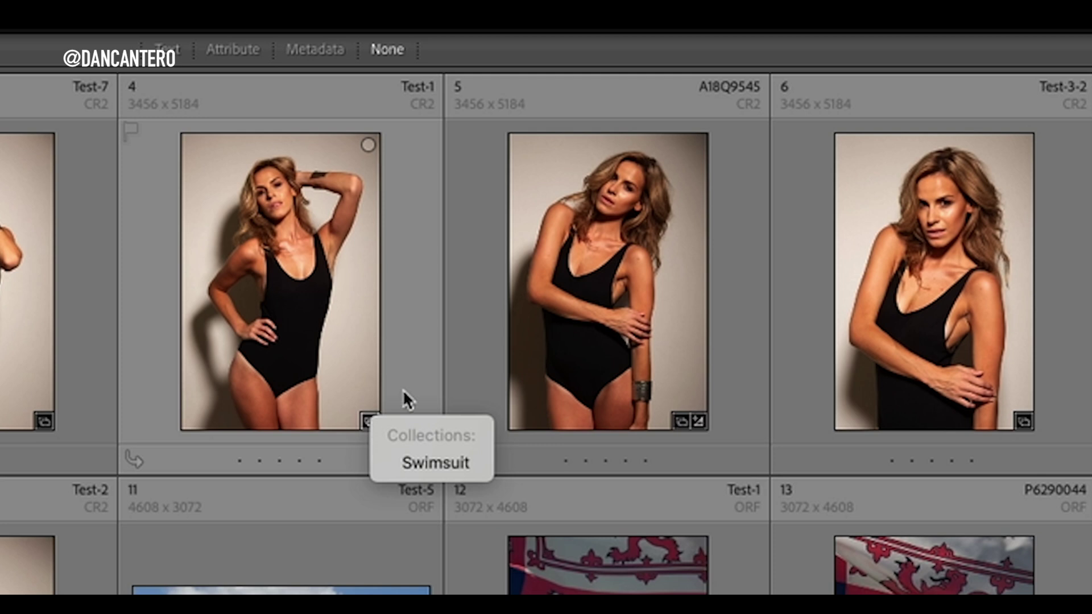
{"action": "left_click", "coordinate": [481, 358]}
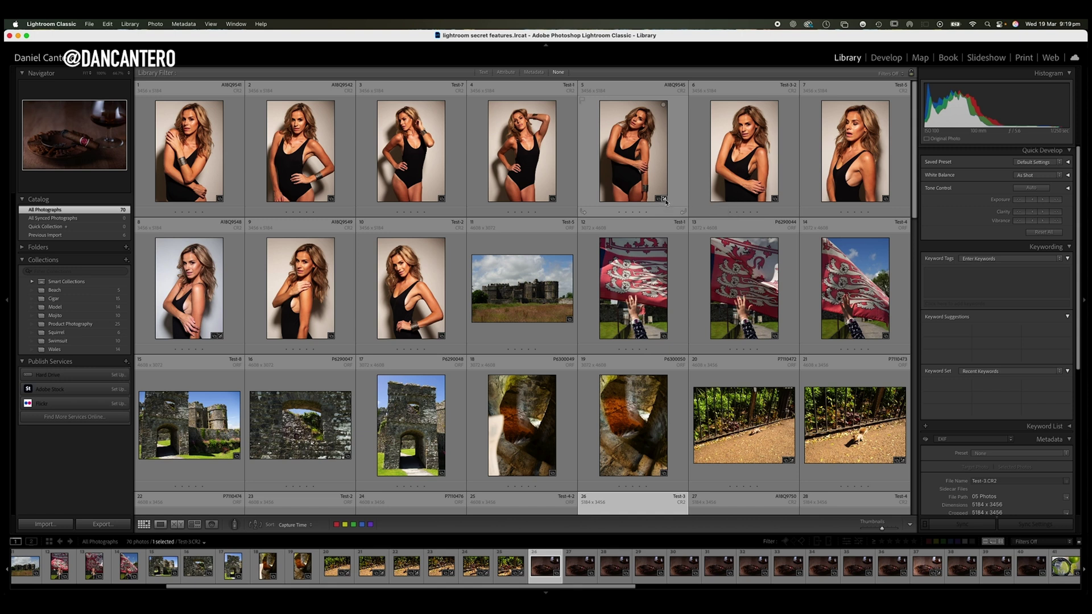
- Open swimsuit photo A18Q9545 in Develop from its adjustment badge, and return to the Library grid
{"action": "left_click", "coordinate": [664, 199]}
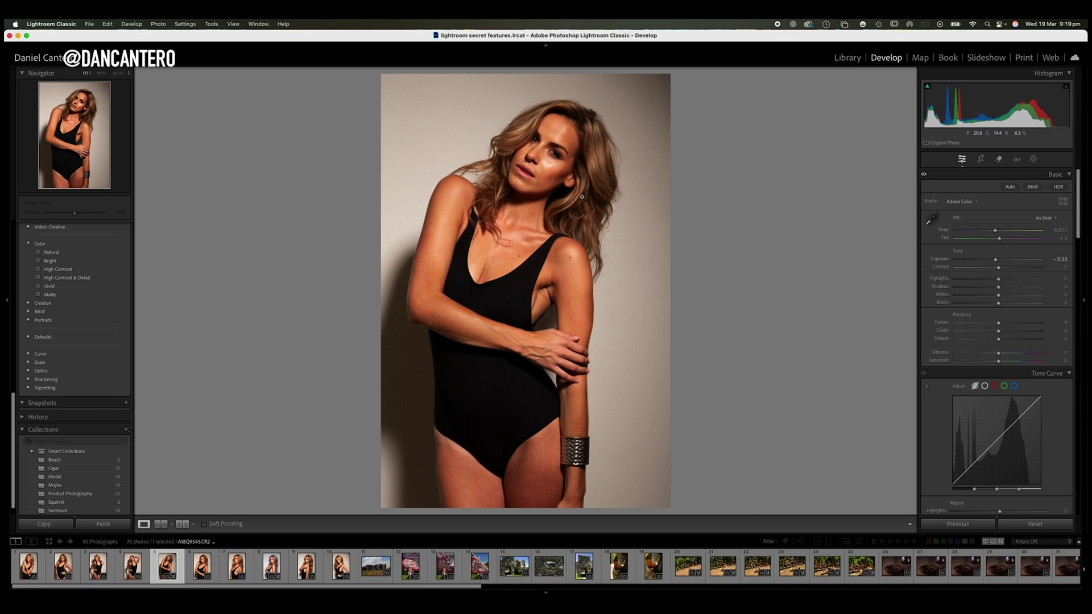
{"action": "key", "text": "g"}
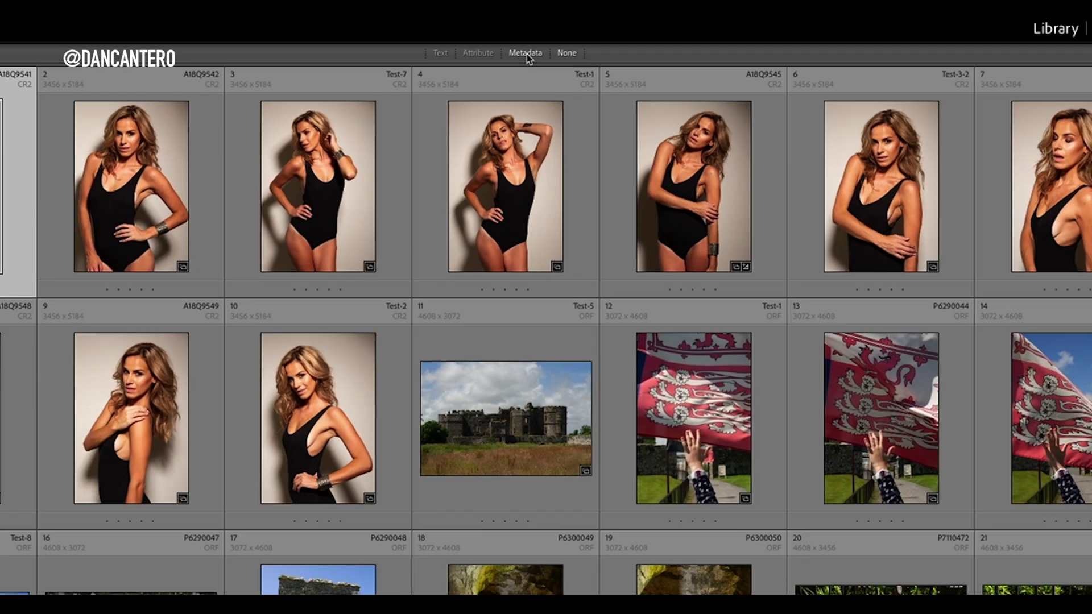
- Show the Library's metadata filter and filter all photographs to those taken with the Canon EOS-1D X
{"action": "left_click", "coordinate": [516, 33]}
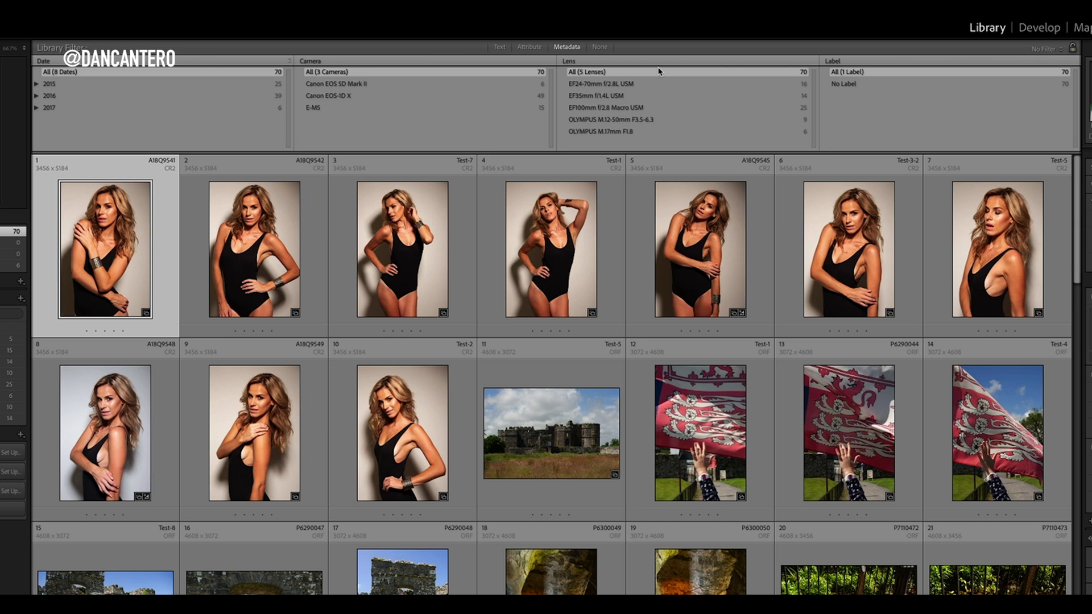
{"action": "left_click", "coordinate": [348, 97]}
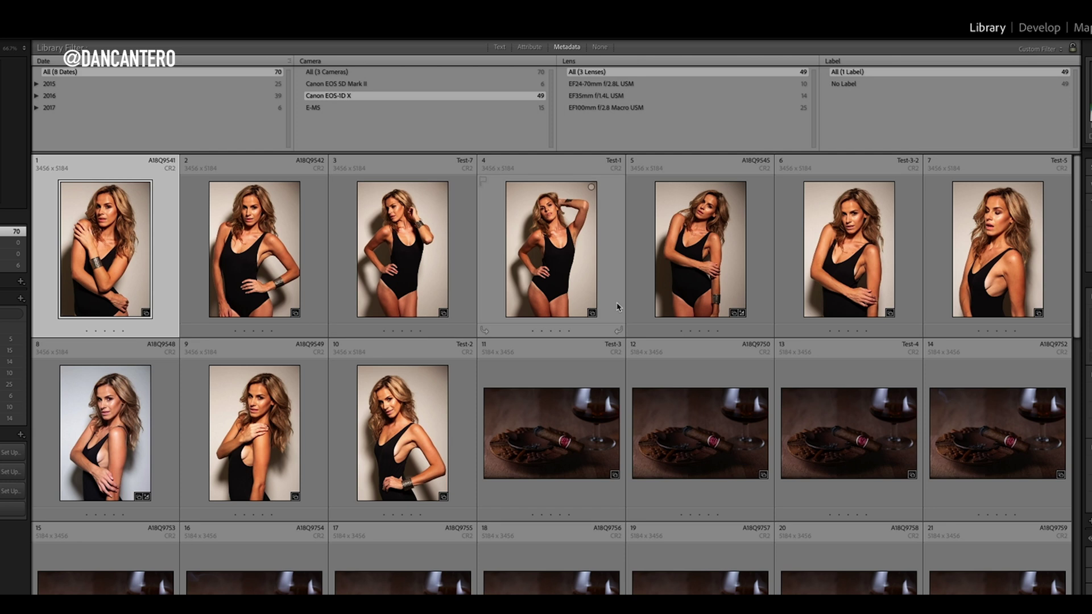
{"action": "scroll", "coordinate": [603, 413], "scroll_direction": "down", "scroll_amount": 10}
{"action": "scroll", "coordinate": [599, 414], "scroll_direction": "up", "scroll_amount": 10}
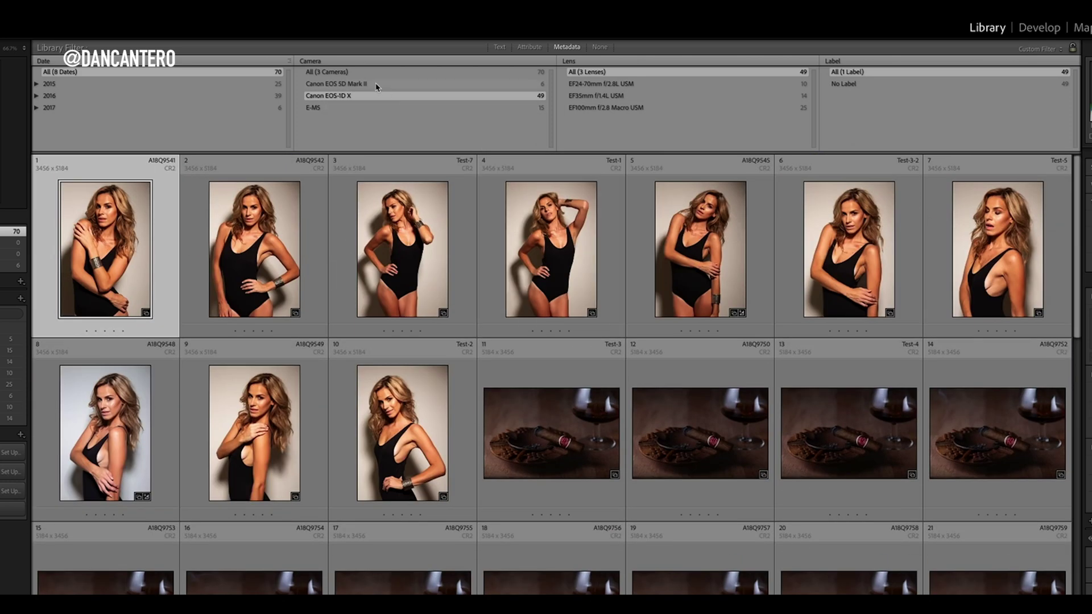
- Filter the photos to the Canon EOS 5D Mark II, and reset the camera filter to all cameras
{"action": "left_click", "coordinate": [353, 85]}
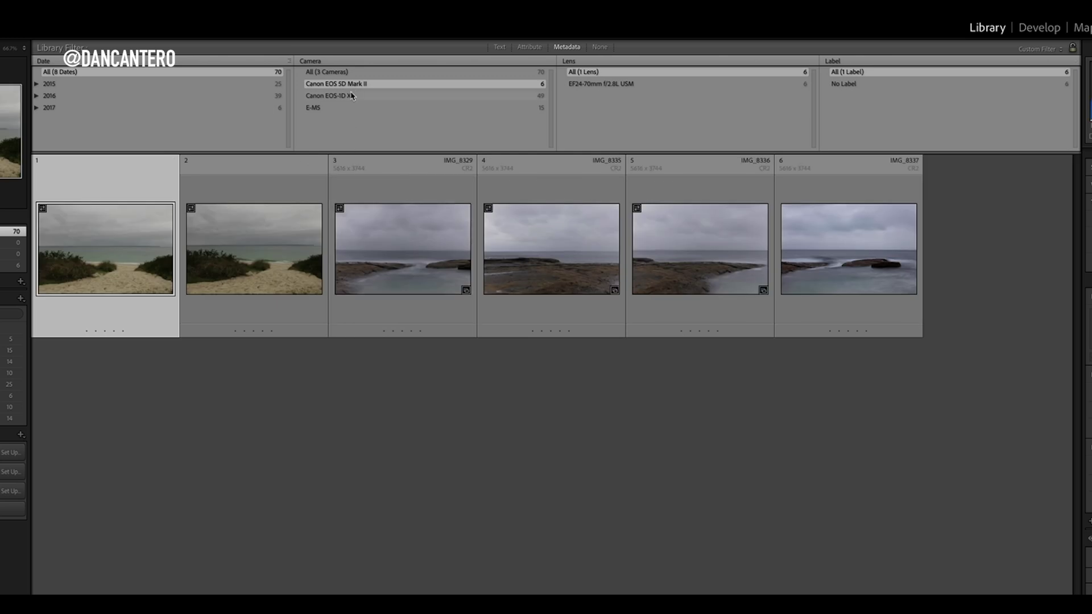
{"action": "left_click", "coordinate": [344, 76]}
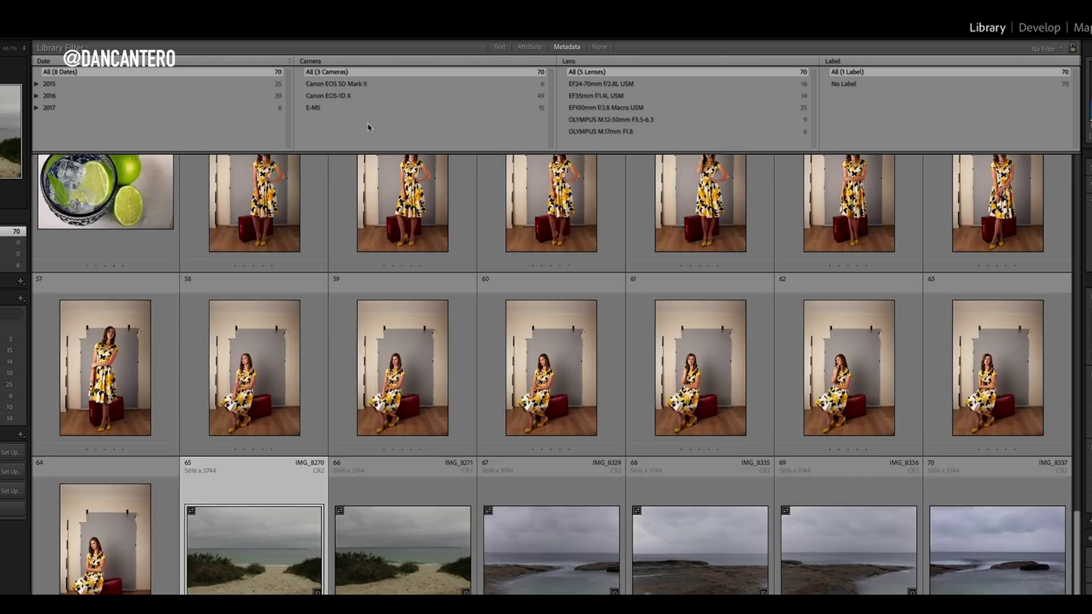
{"action": "scroll", "coordinate": [458, 284], "scroll_direction": "up", "scroll_amount": 2}
{"action": "scroll", "coordinate": [462, 316], "scroll_direction": "up", "scroll_amount": 6}
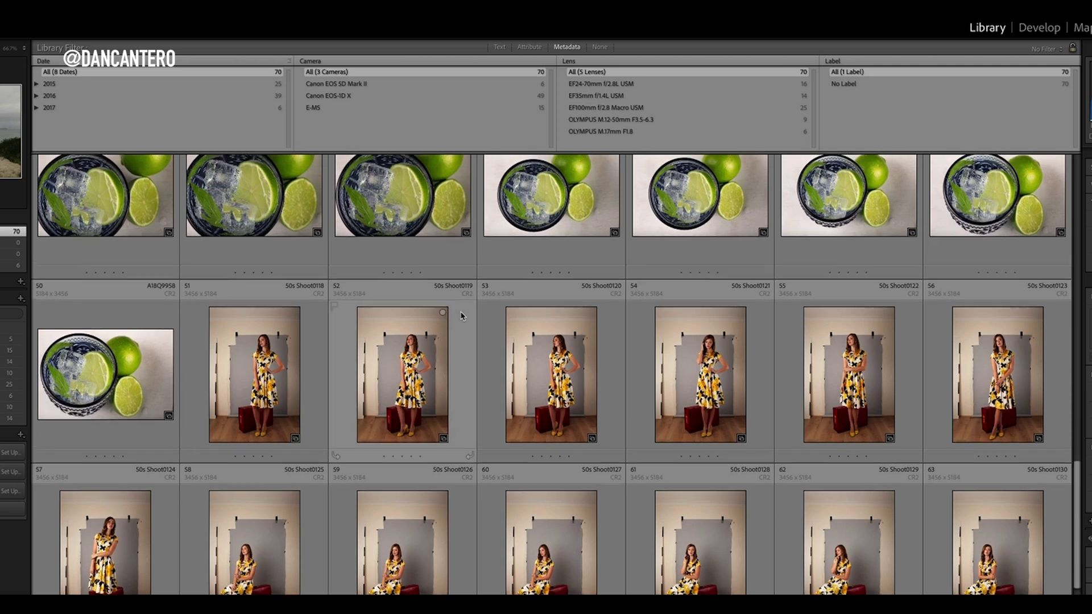
{"action": "scroll", "coordinate": [319, 162], "scroll_direction": "up", "scroll_amount": 1}
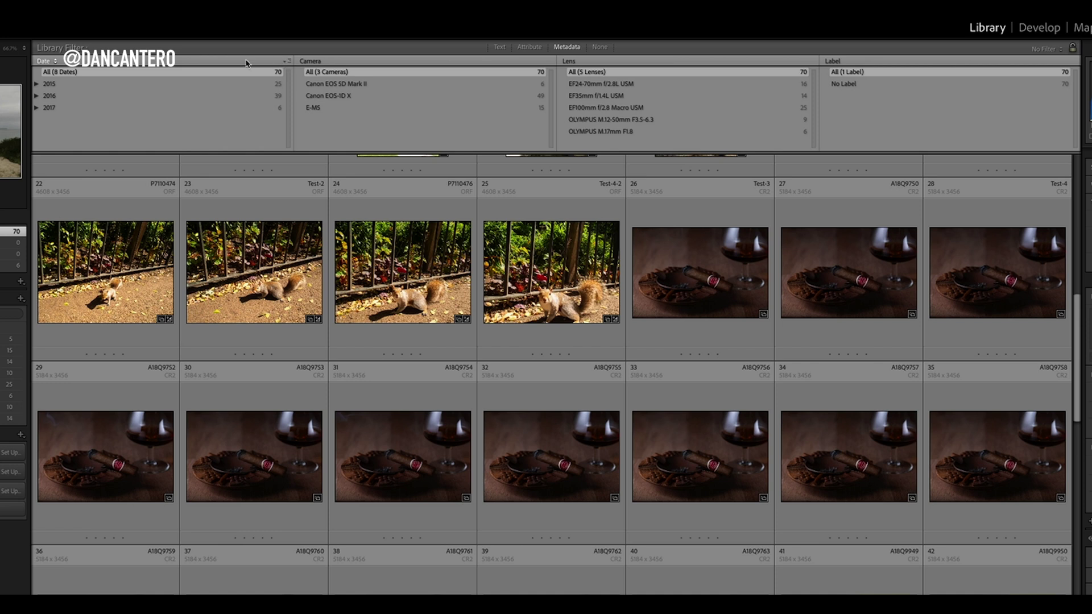
- Change the metadata filter's Date criterion to Edit and show only the Edited photos
{"action": "left_click", "coordinate": [50, 62]}
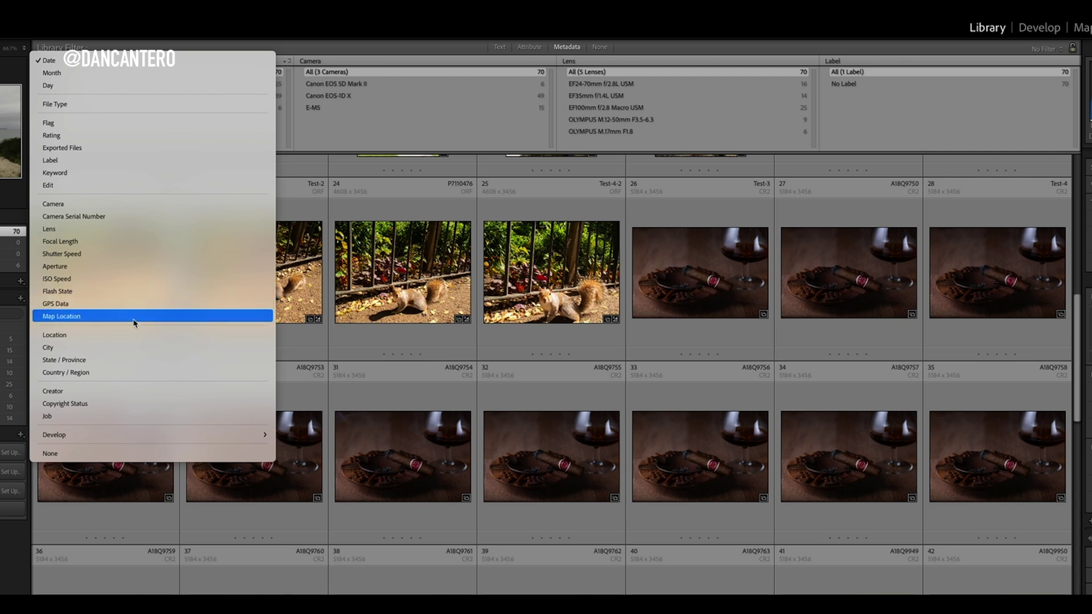
{"action": "left_click", "coordinate": [57, 187]}
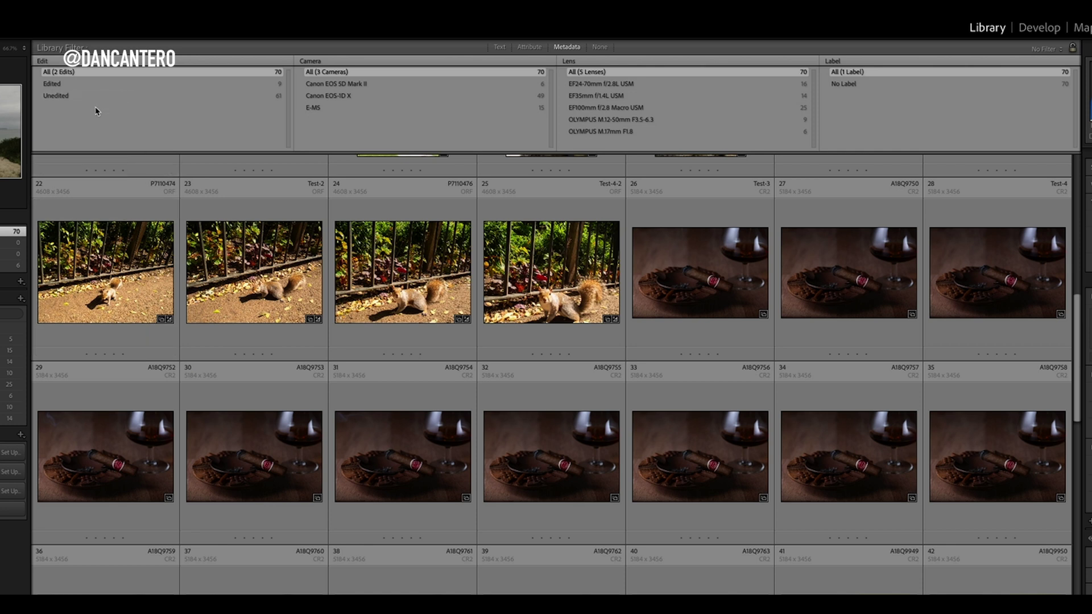
{"action": "left_click", "coordinate": [57, 84]}
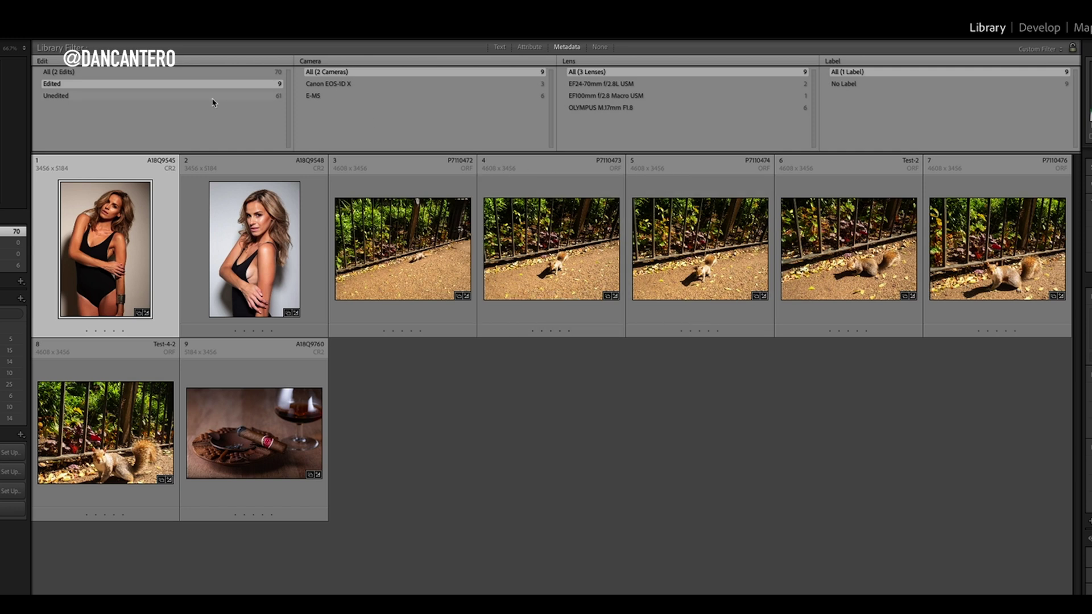
- Narrow the edited photos to those taken with the Canon EOS-1D X
{"action": "left_click", "coordinate": [51, 63]}
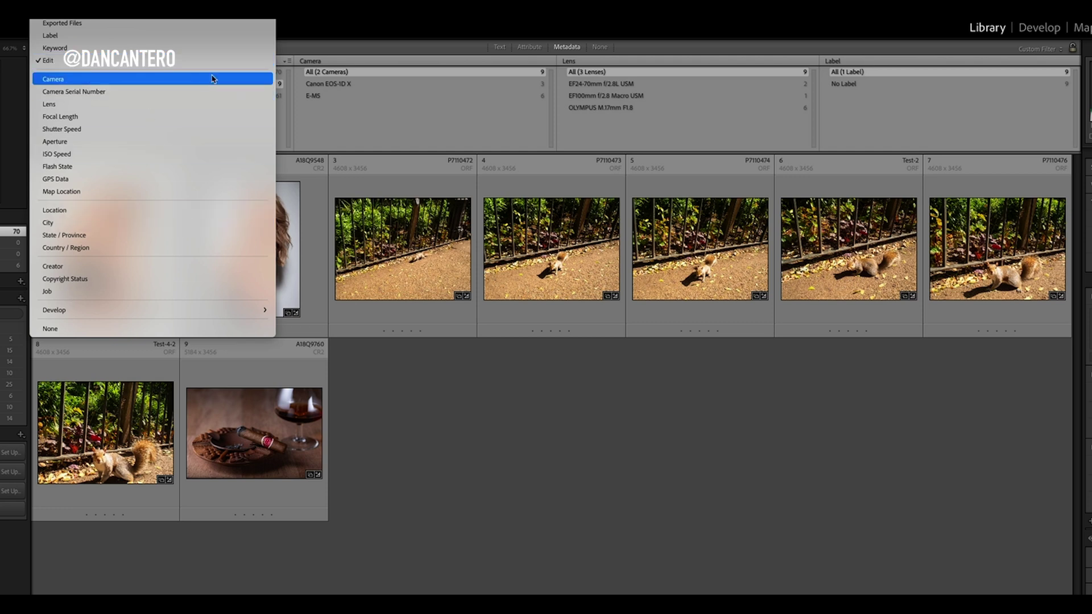
{"action": "left_click", "coordinate": [336, 31]}
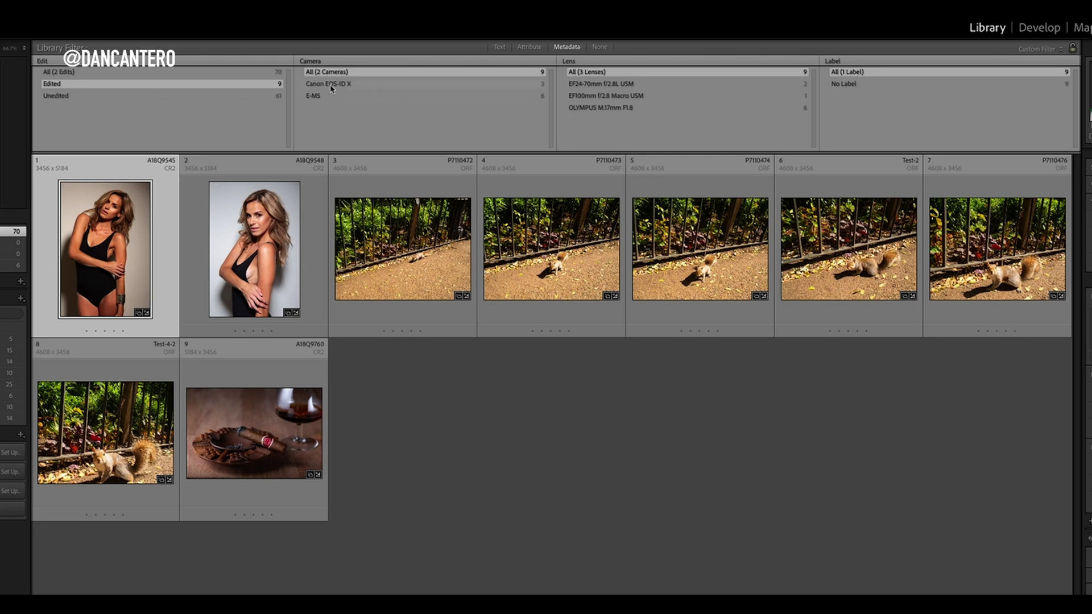
{"action": "left_click", "coordinate": [343, 87]}
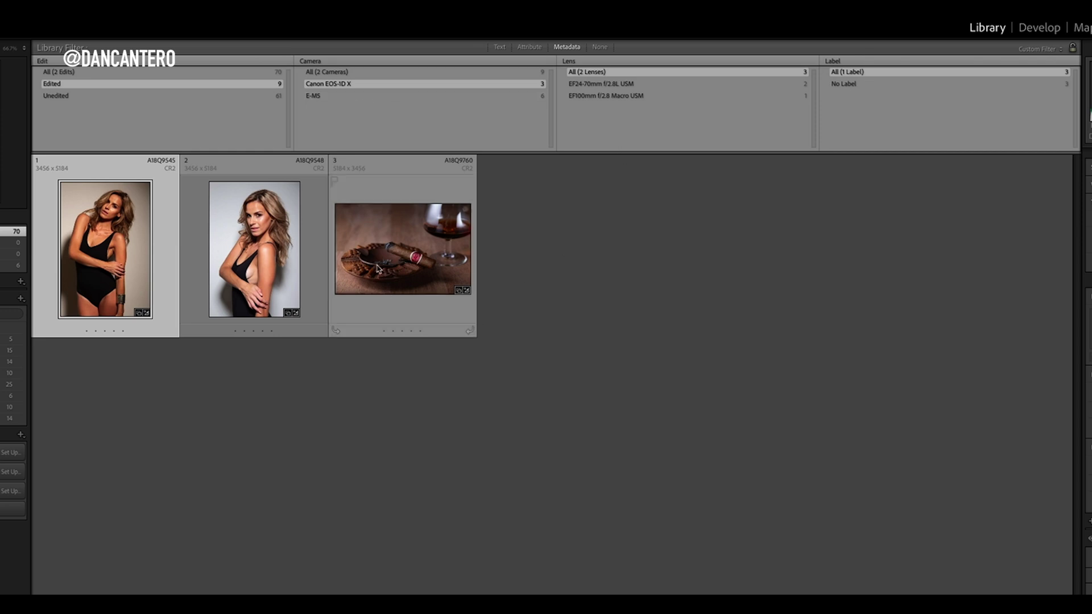
- Select all the filtered photos and create a collection named Final that includes them
{"action": "key", "text": "ctrl+a"}
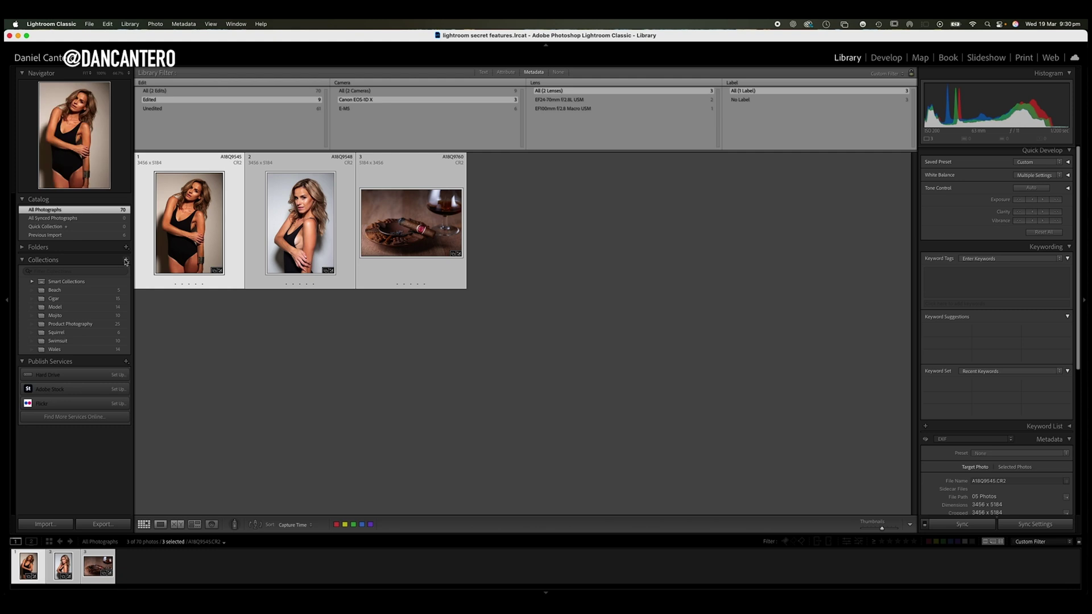
{"action": "left_click", "coordinate": [126, 261]}
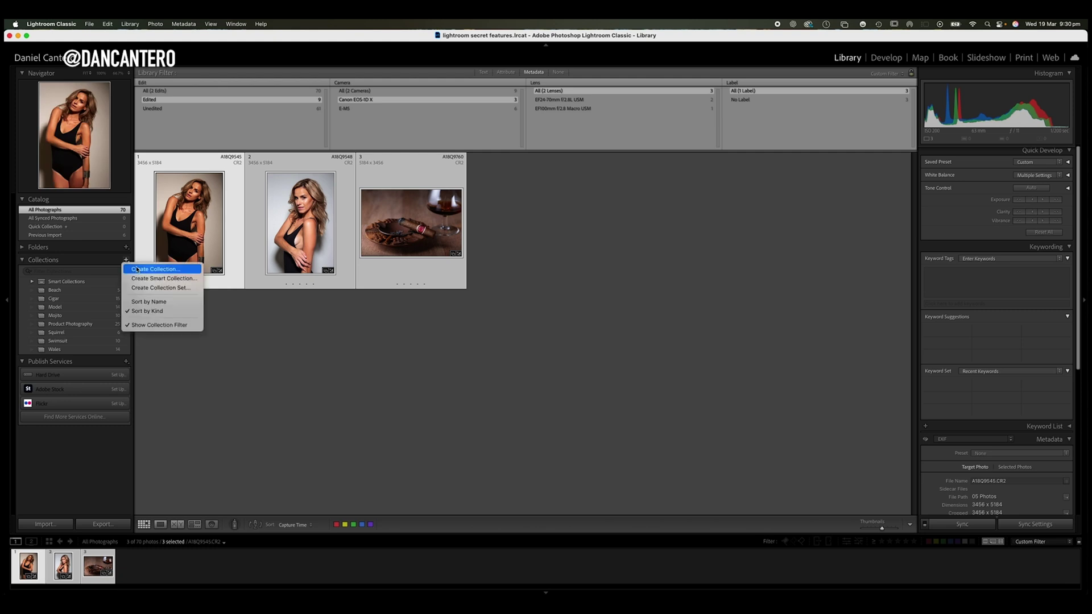
{"action": "left_click", "coordinate": [141, 269]}
{"action": "type", "text": "Final"}
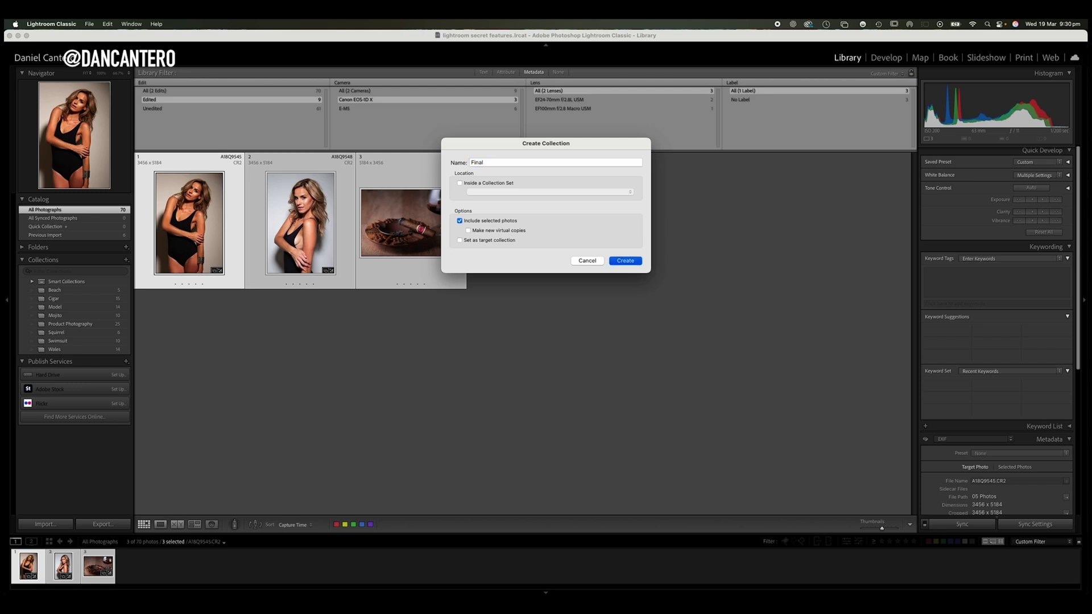
{"action": "key", "text": "Return"}
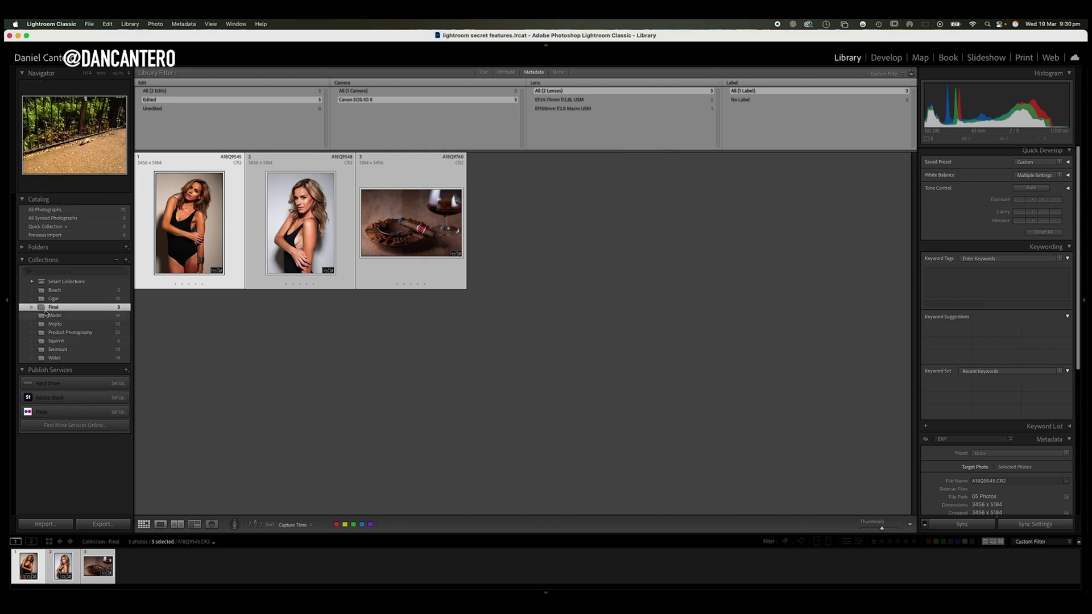